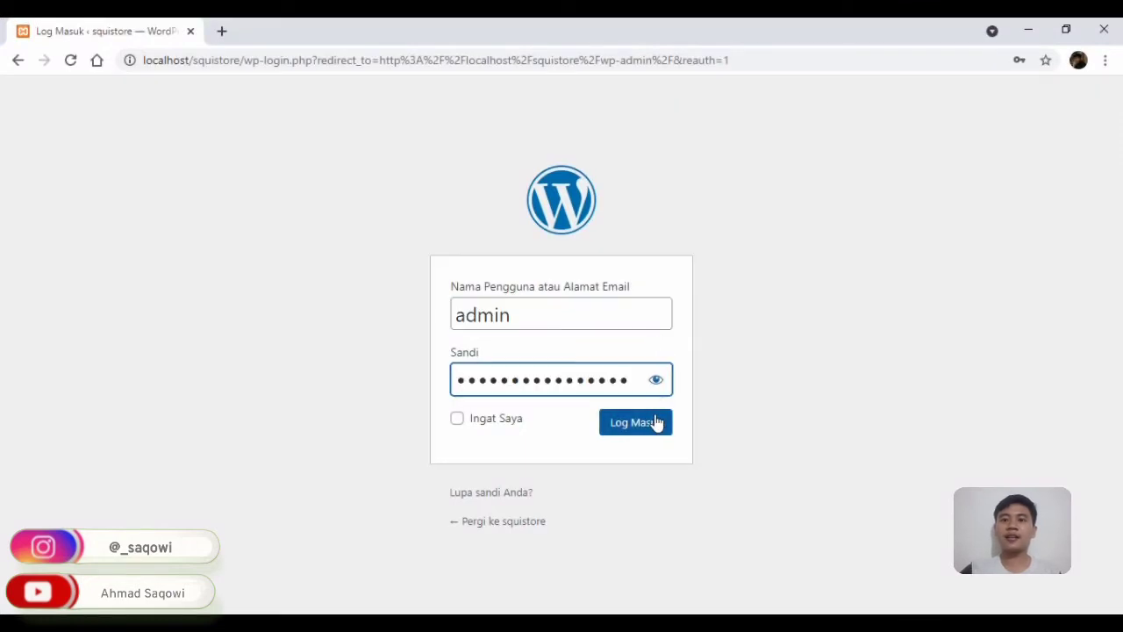
# - Log in to the WordPress admin as admin with the account password
pyautogui.click(646, 429)
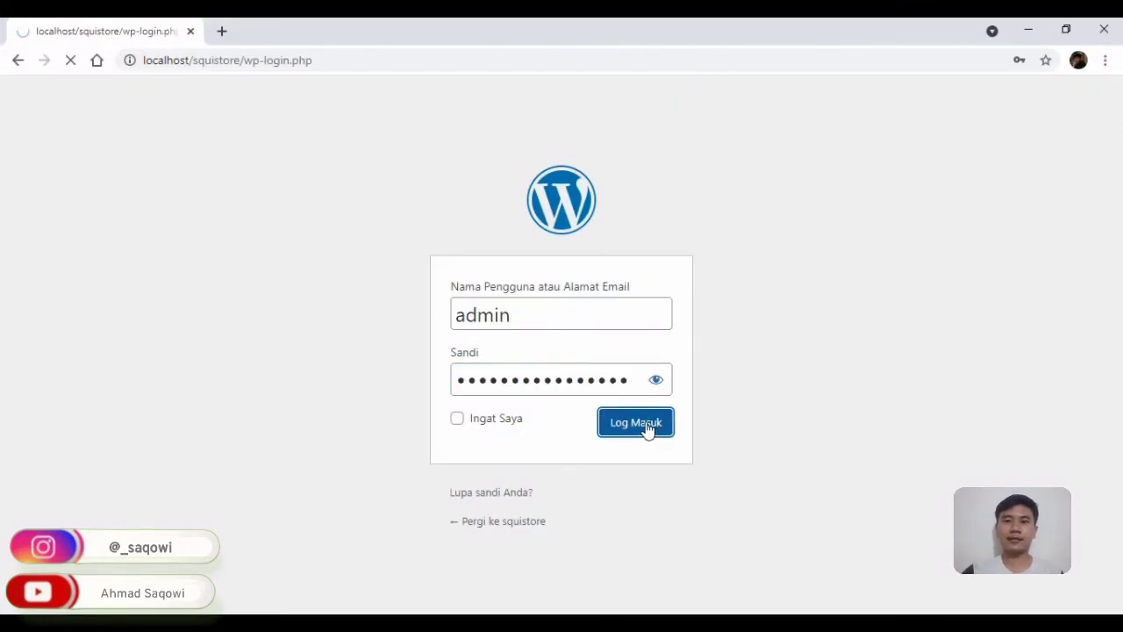
pyautogui.click(638, 488)
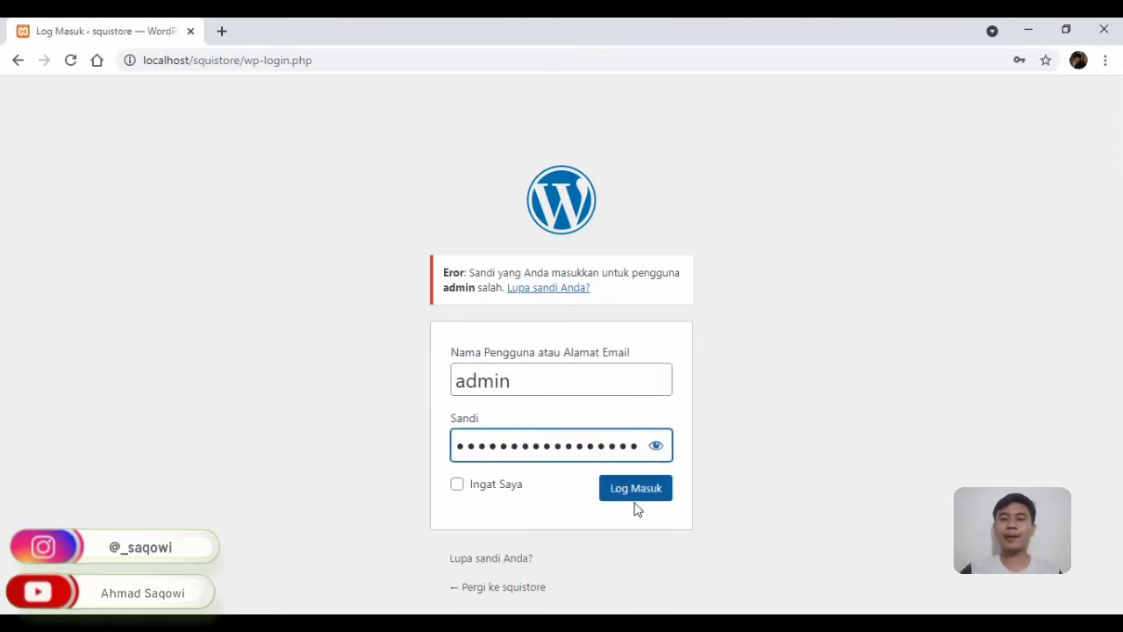
pyautogui.click(637, 491)
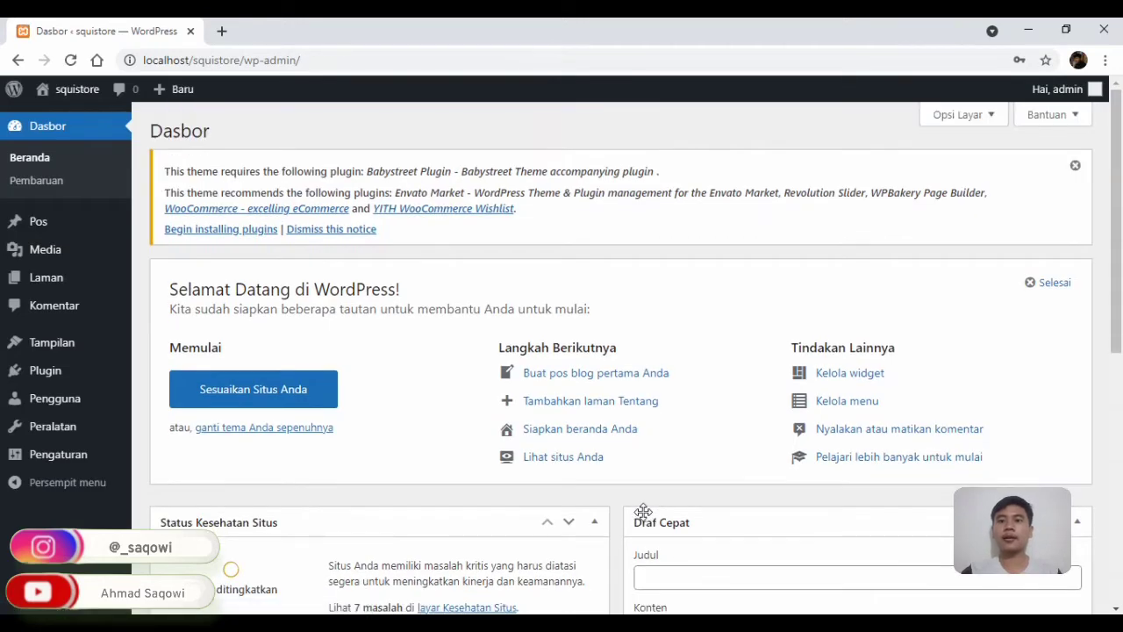
# - Open the WordPress import page and look through the available importers
pyautogui.click(64, 427)
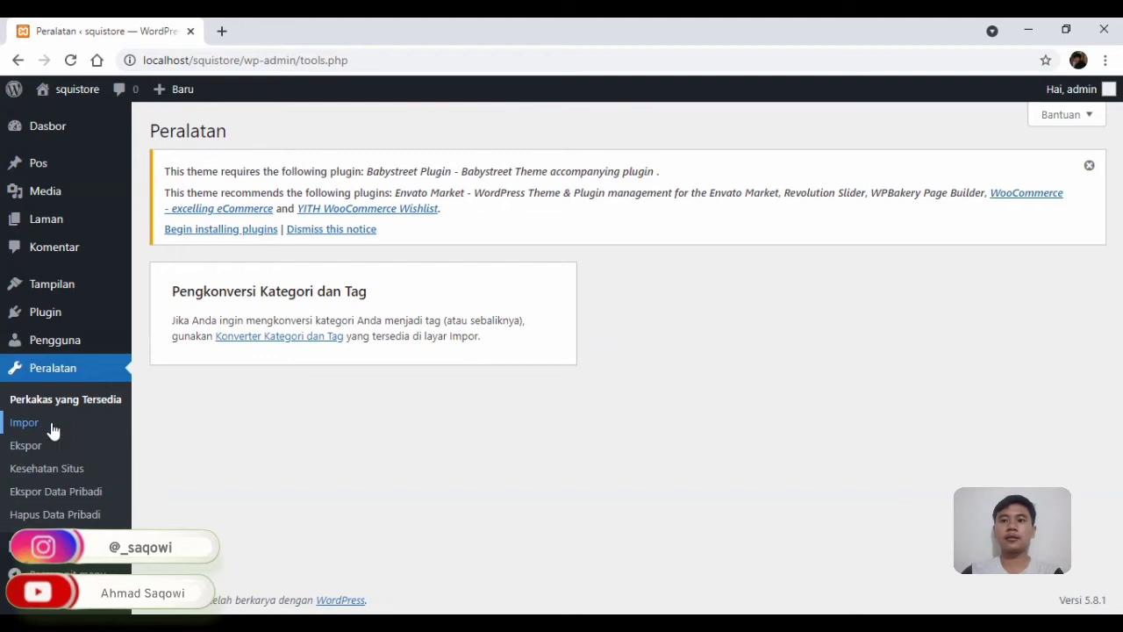
pyautogui.click(26, 423)
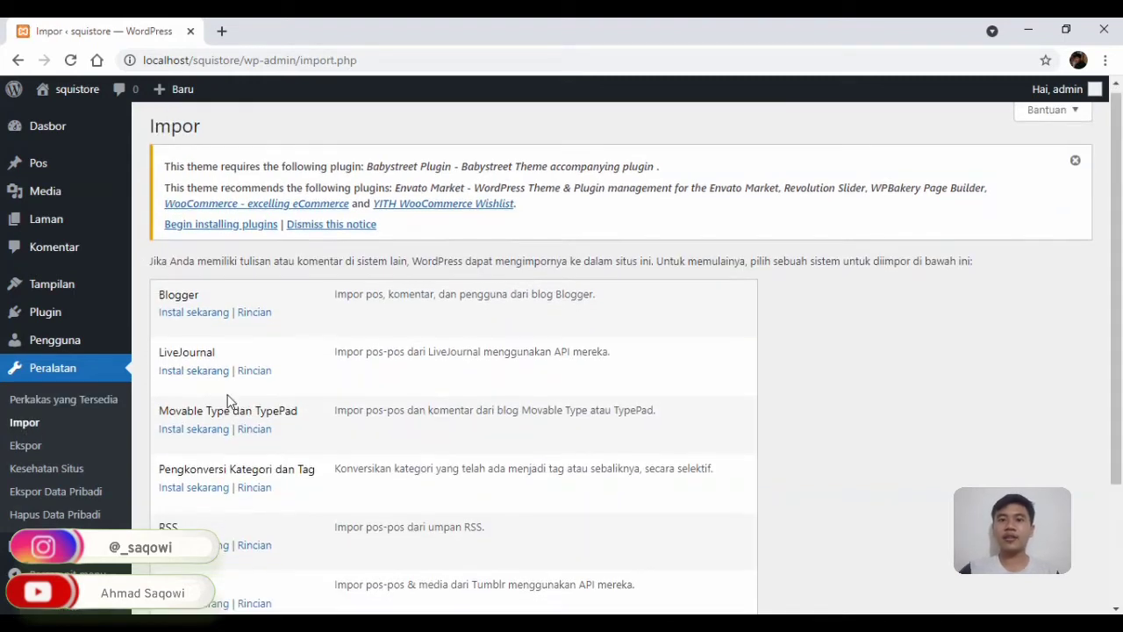
pyautogui.scroll(-3, 219, 395)
pyautogui.scroll(2, 228, 401)
pyautogui.scroll(-2, 230, 400)
pyautogui.scroll(2, 230, 400)
# - Connect the computer to the Redmi Wi-Fi network
pyautogui.click(980, 217)
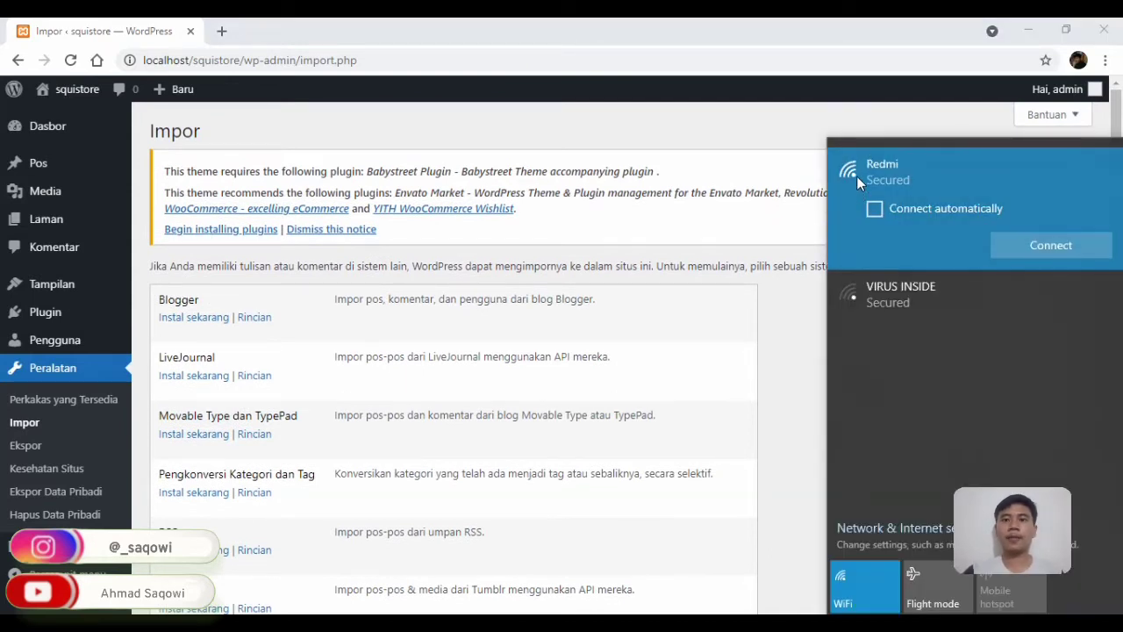
pyautogui.click(1029, 249)
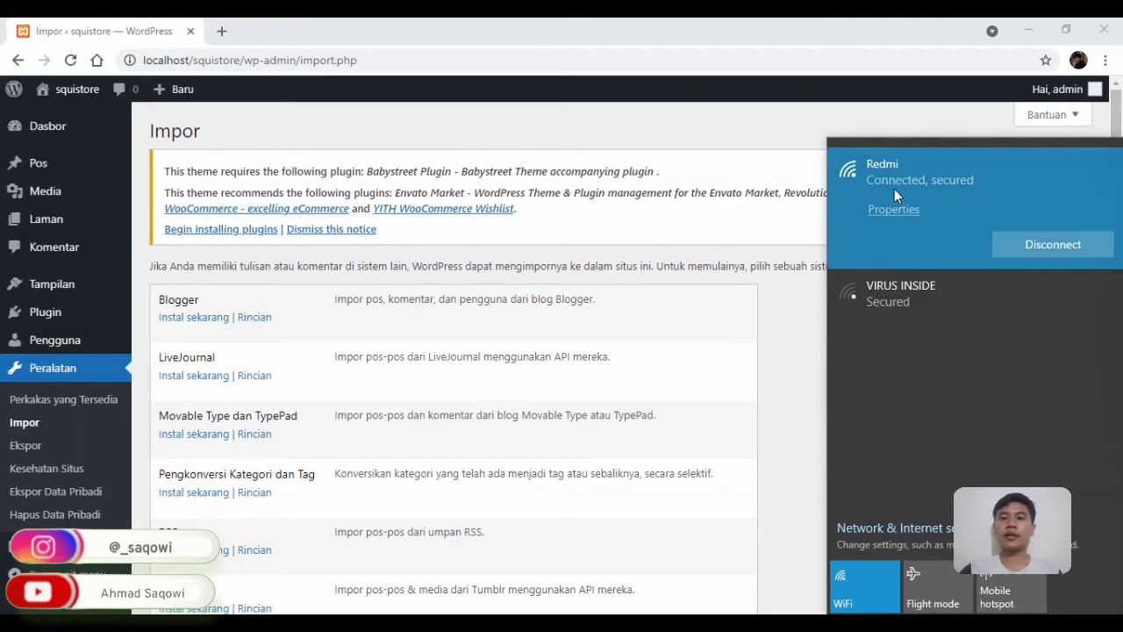
pyautogui.click(800, 322)
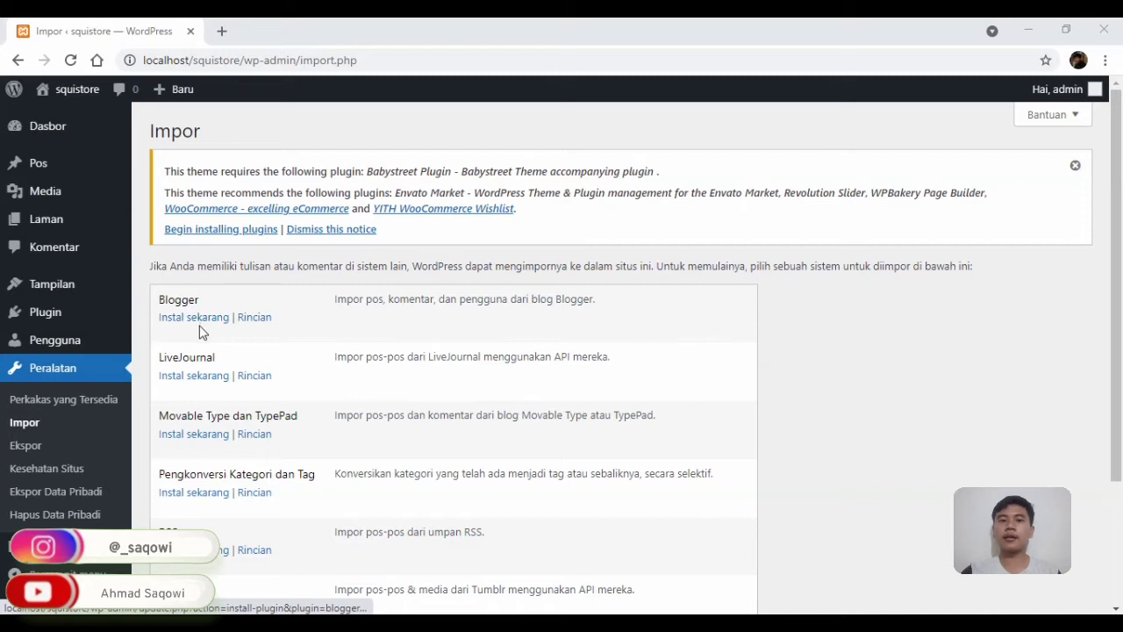
# - Install the WordPress importer and open the list of installed plugins
pyautogui.scroll(-2, 199, 332)
pyautogui.click(200, 504)
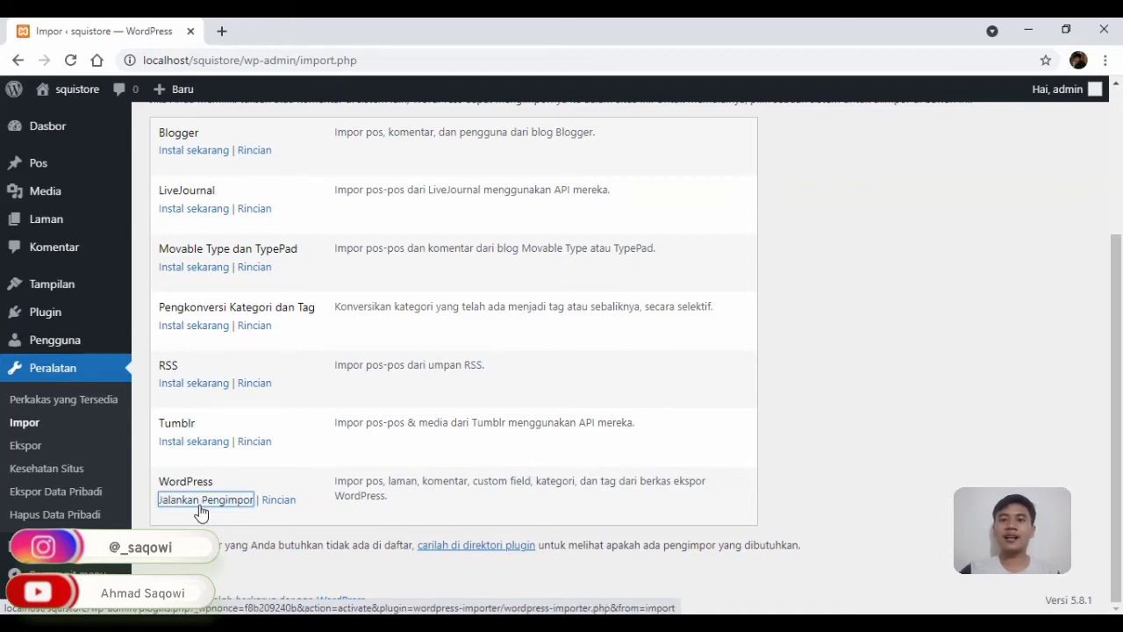
pyautogui.moveTo(70, 313)
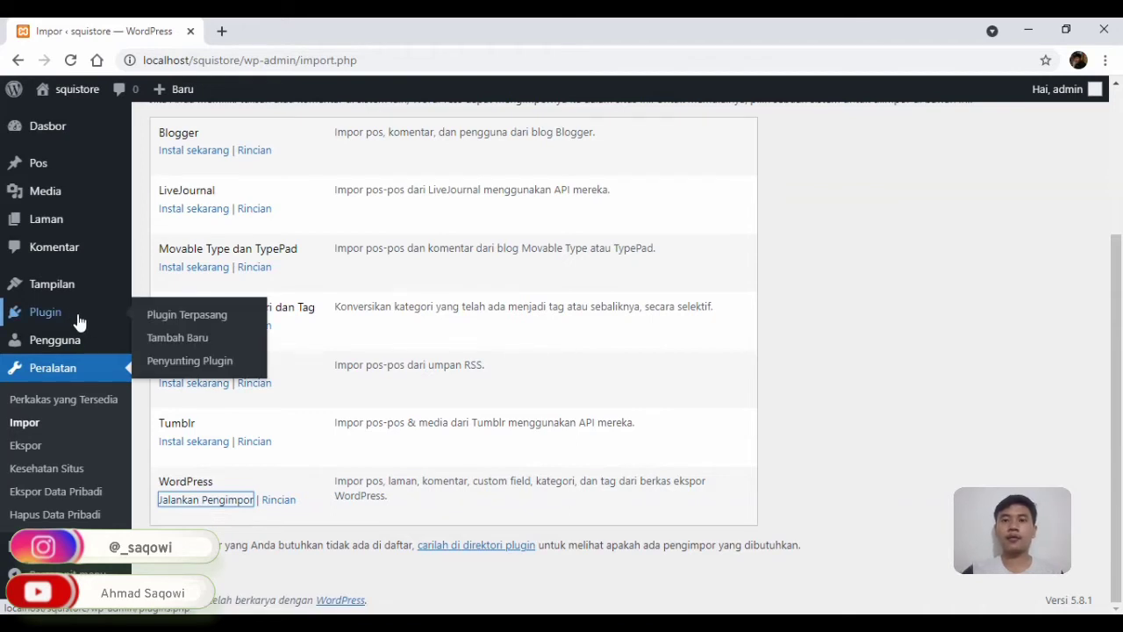
pyautogui.click(74, 315)
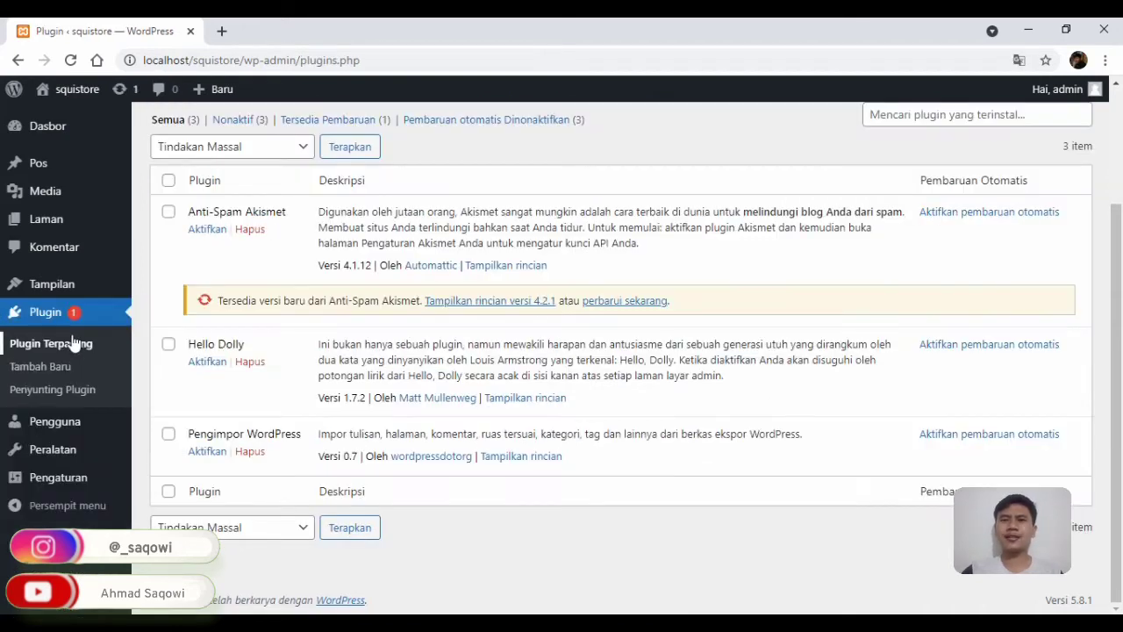
# - Install the Babystreet Plugin and Envato Market from the theme's required plugins list
pyautogui.click(56, 286)
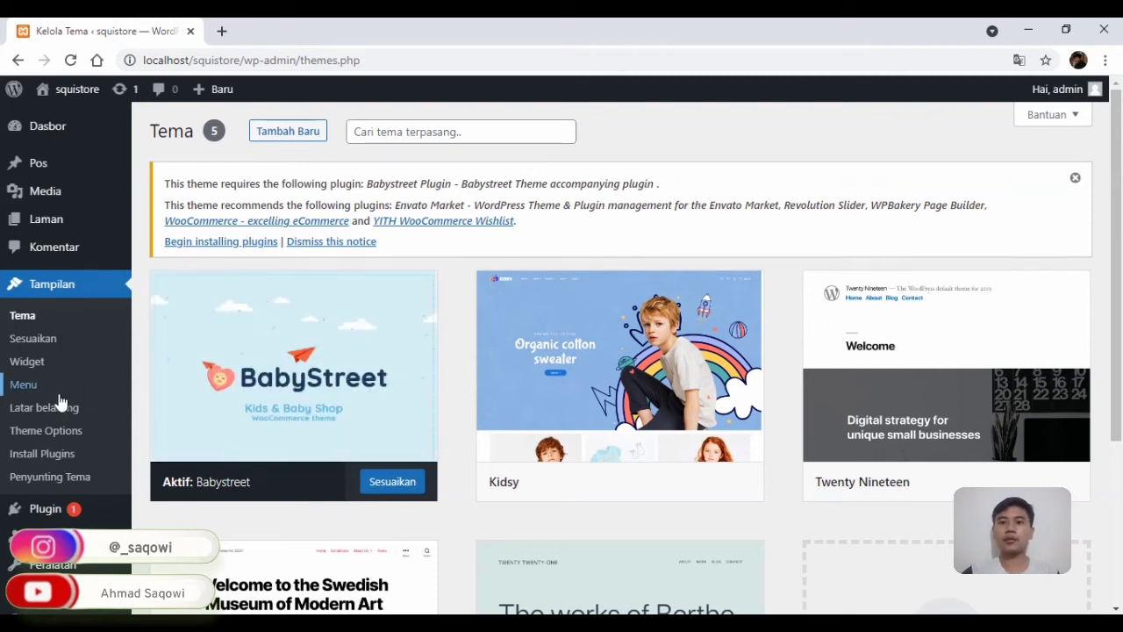
pyautogui.click(45, 455)
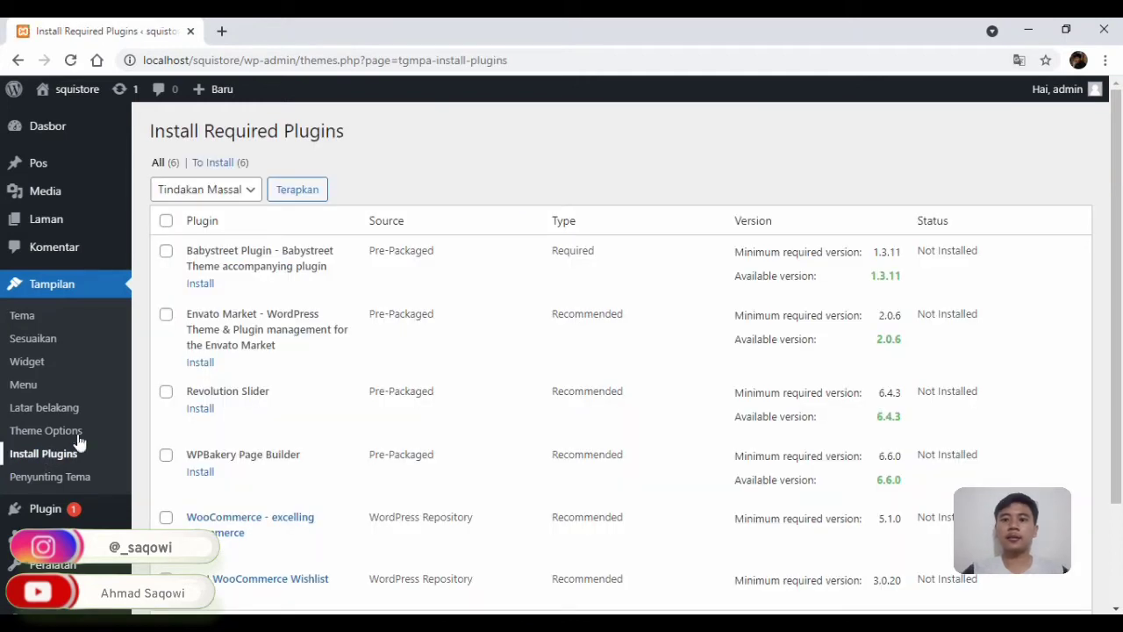
pyautogui.click(199, 284)
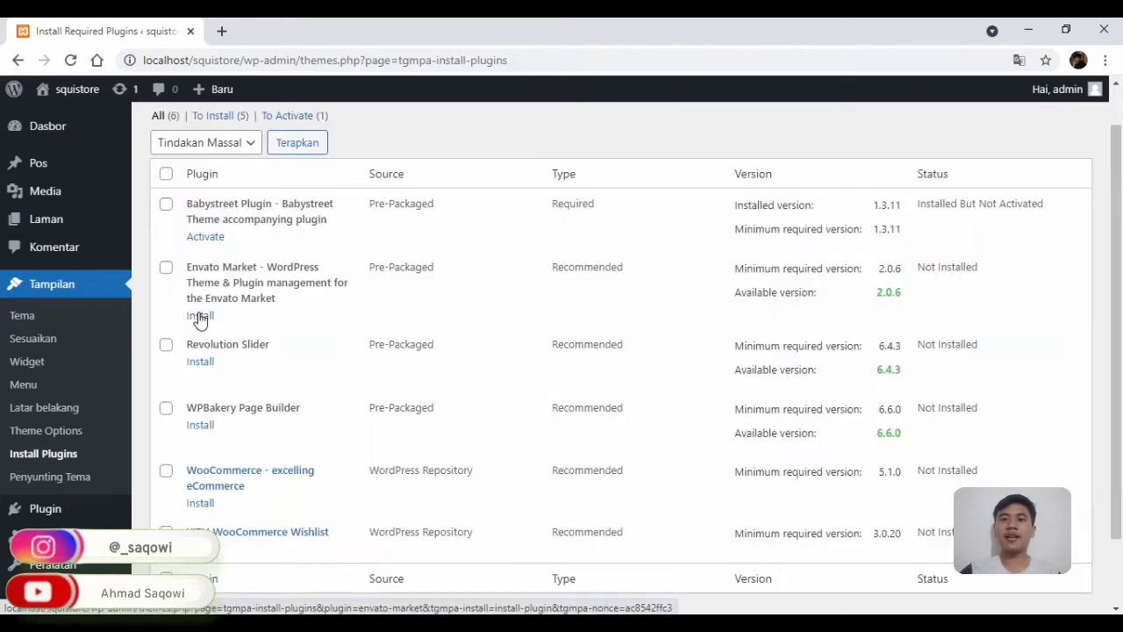
pyautogui.click(200, 316)
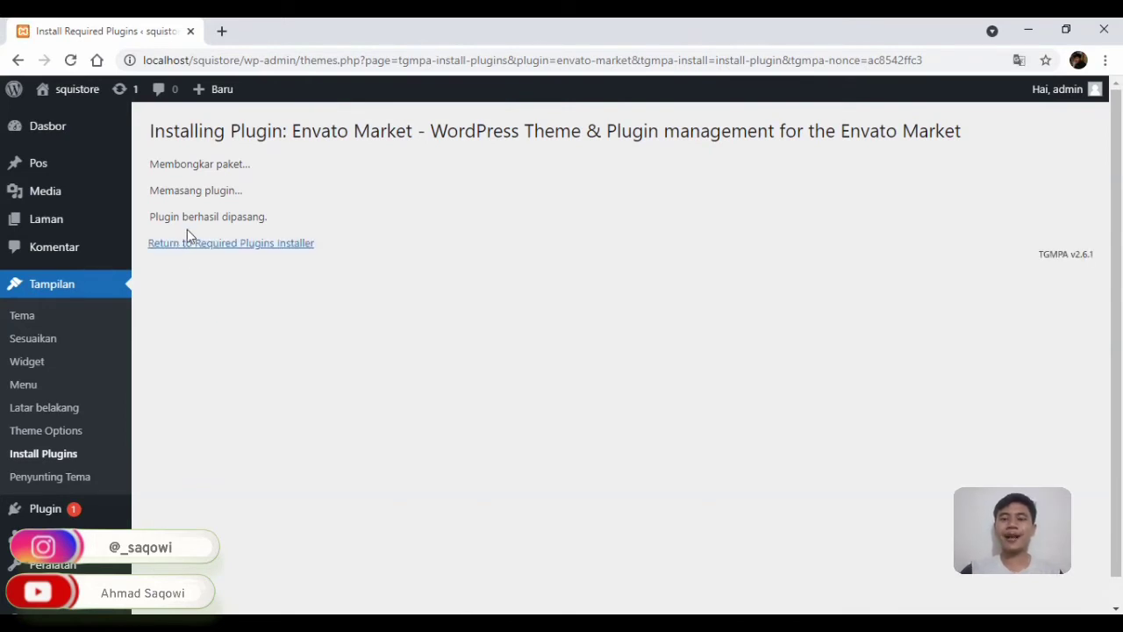
# - Install Revolution Slider, WPBakery Page Builder and WooCommerce from the theme's required plugins list
pyautogui.click(67, 456)
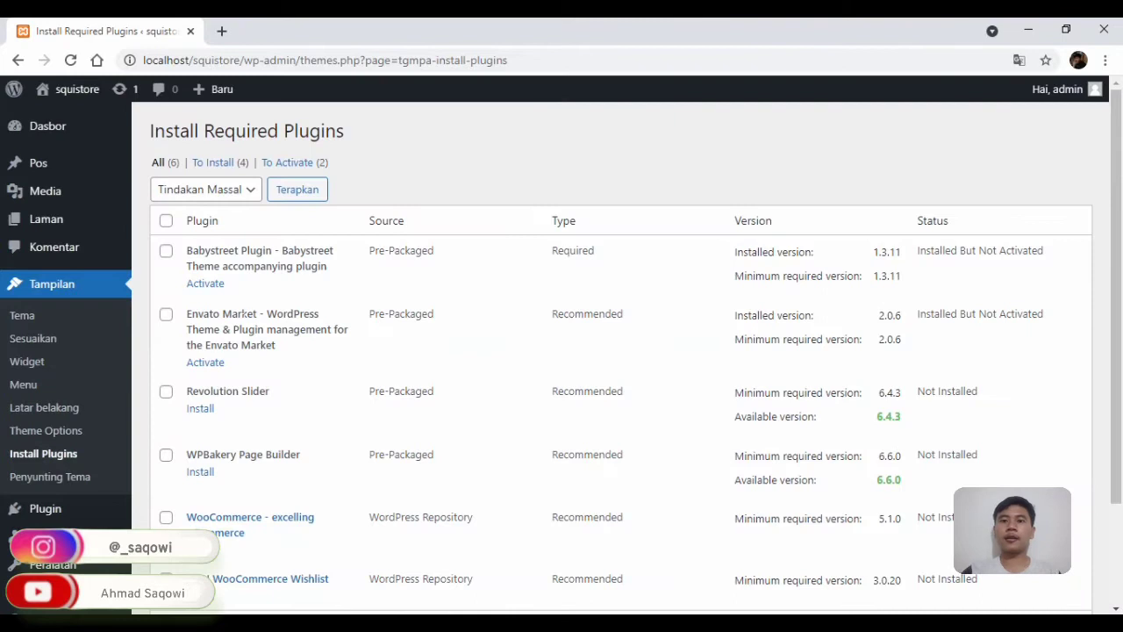
pyautogui.click(201, 412)
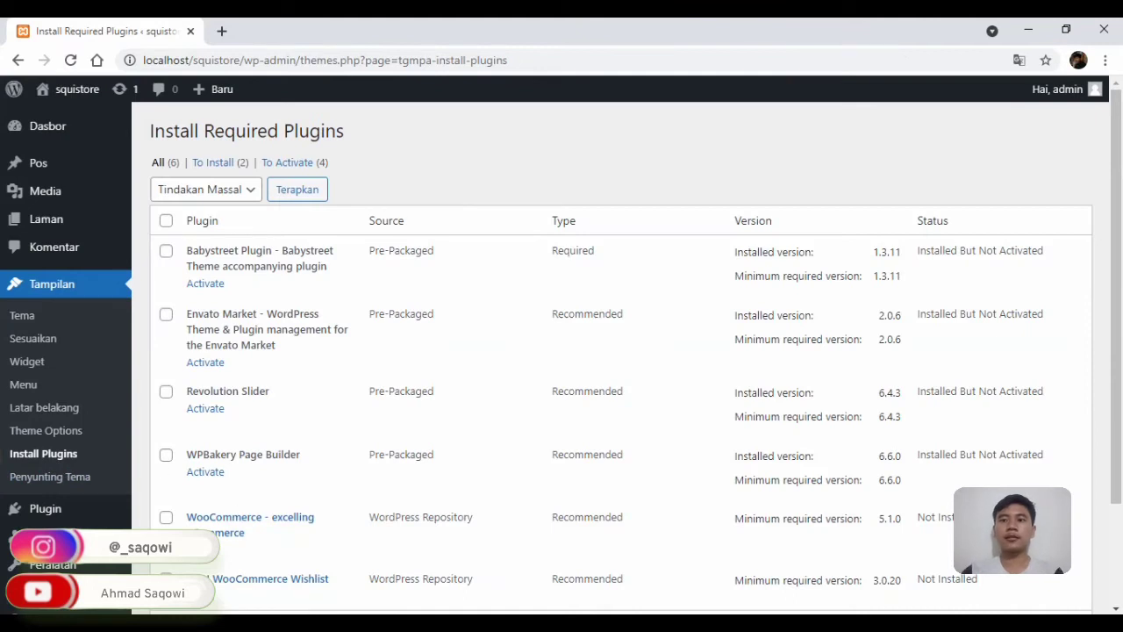
pyautogui.rightClick(204, 560)
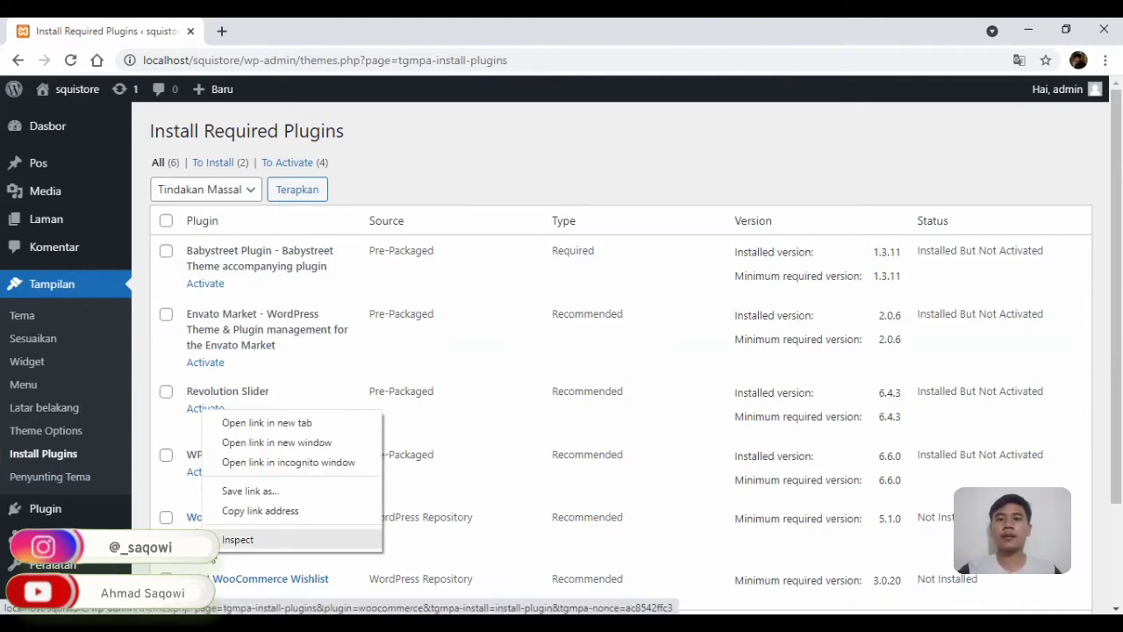
pyautogui.click(190, 561)
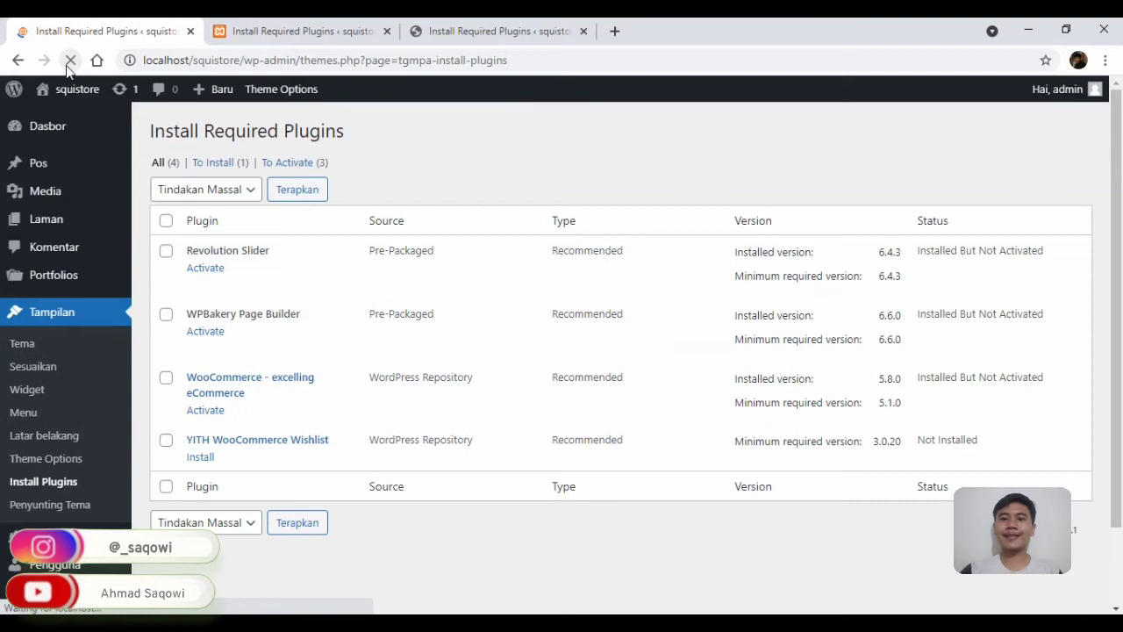
# - Activate Revolution Slider, WPBakery Page Builder and WooCommerce, each in a separate browser tab
pyautogui.click(70, 59)
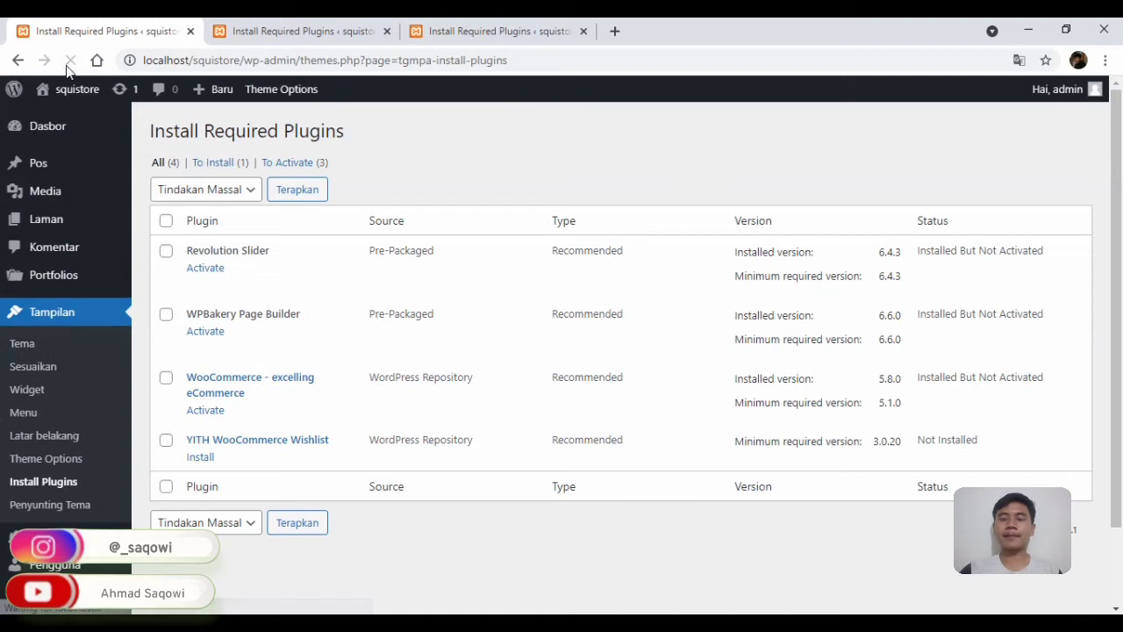
pyautogui.rightClick(196, 273)
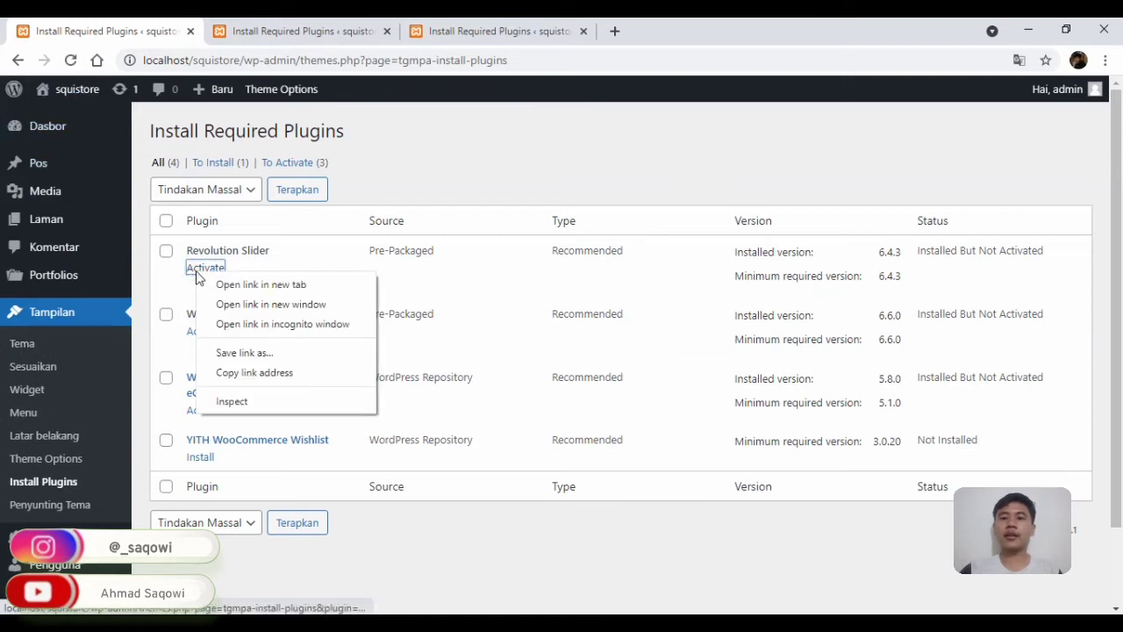
pyautogui.click(235, 285)
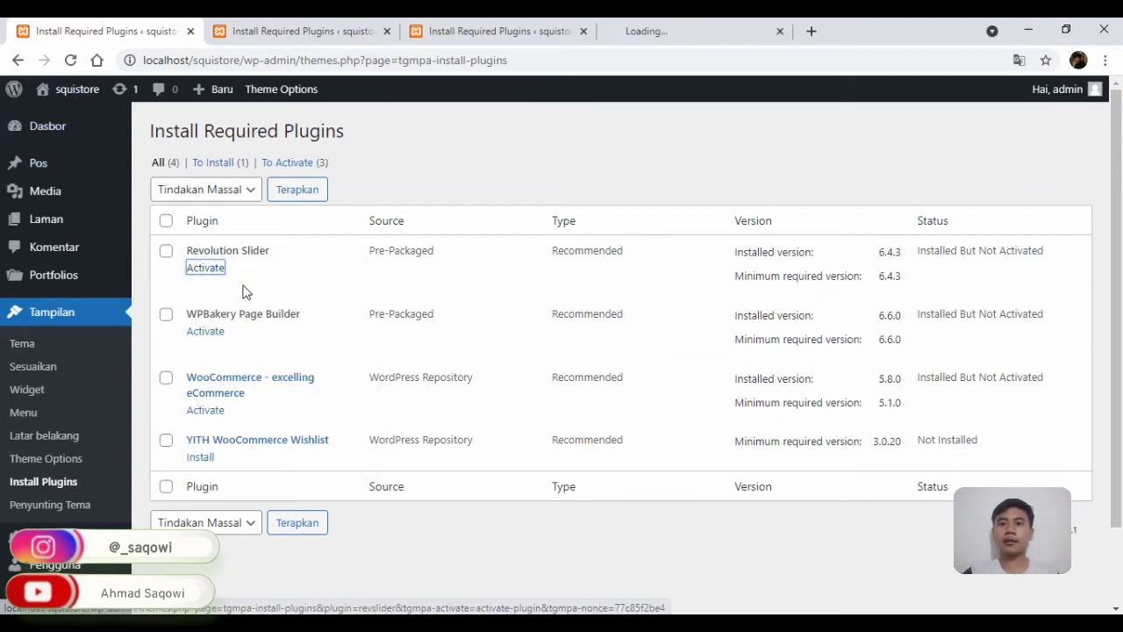
pyautogui.rightClick(205, 335)
pyautogui.click(268, 349)
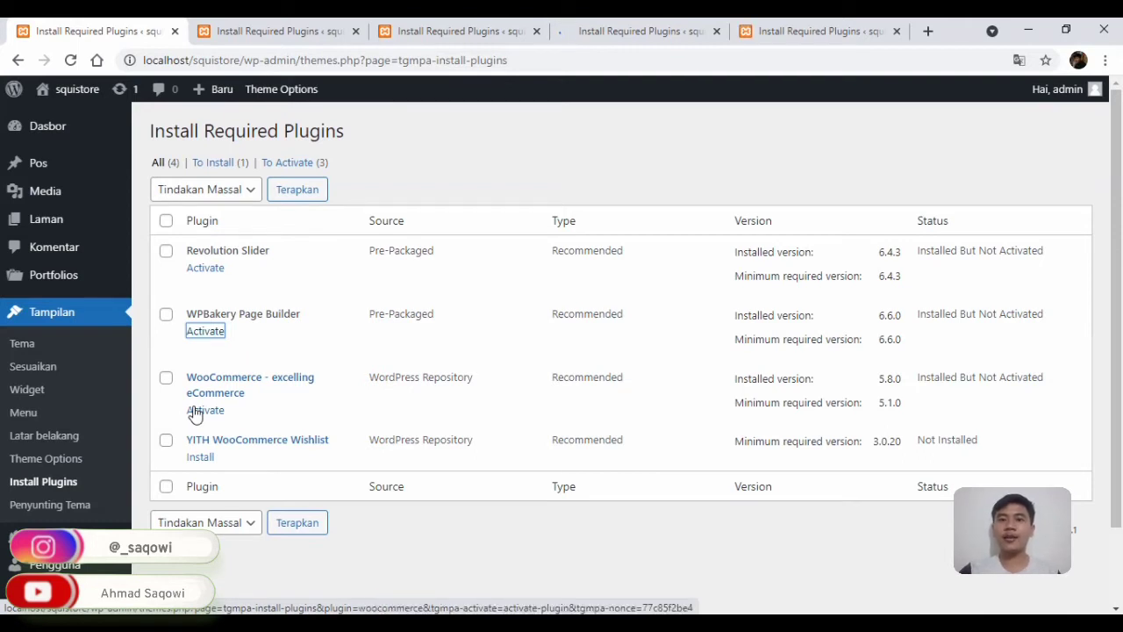
pyautogui.rightClick(195, 416)
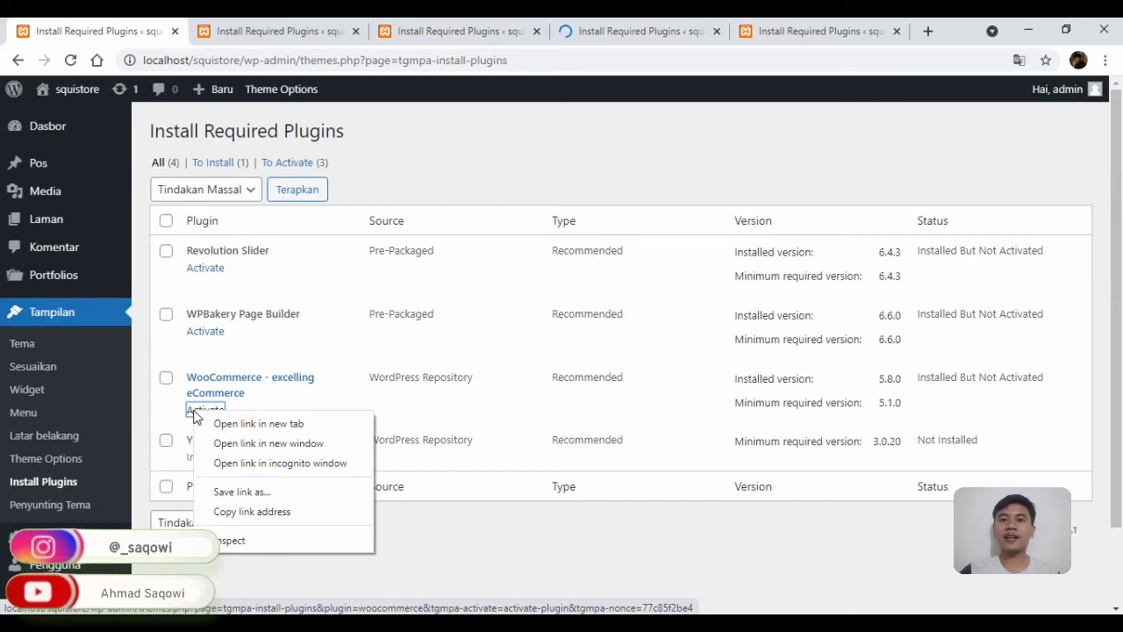
pyautogui.click(233, 424)
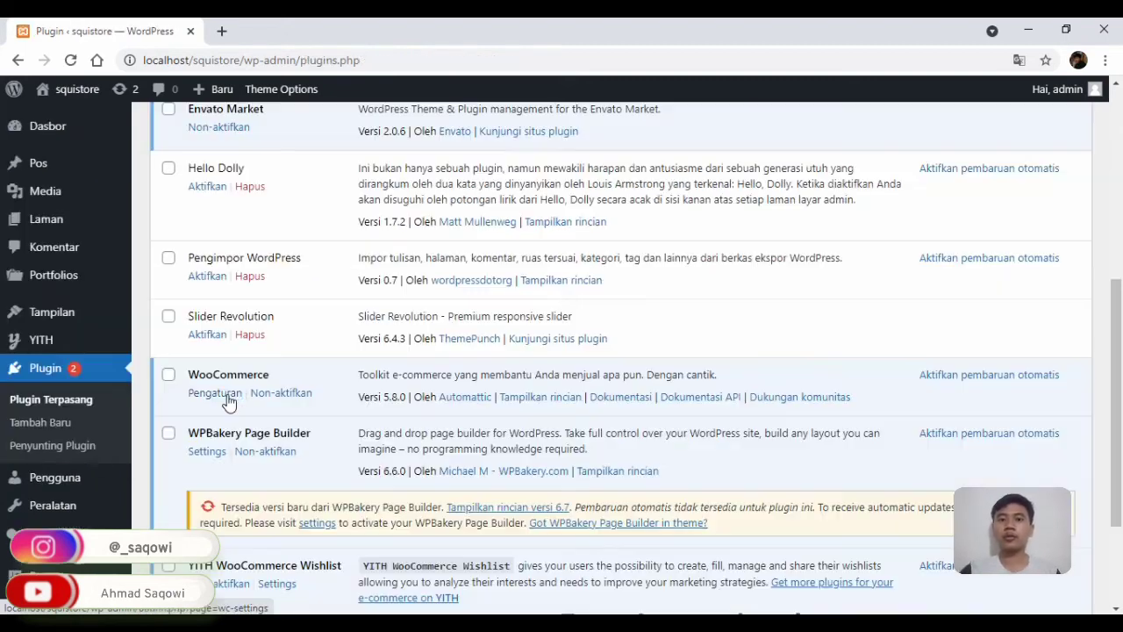
# - Open the general settings of WooCommerce and dismiss the notice about the insecure connection
pyautogui.click(227, 396)
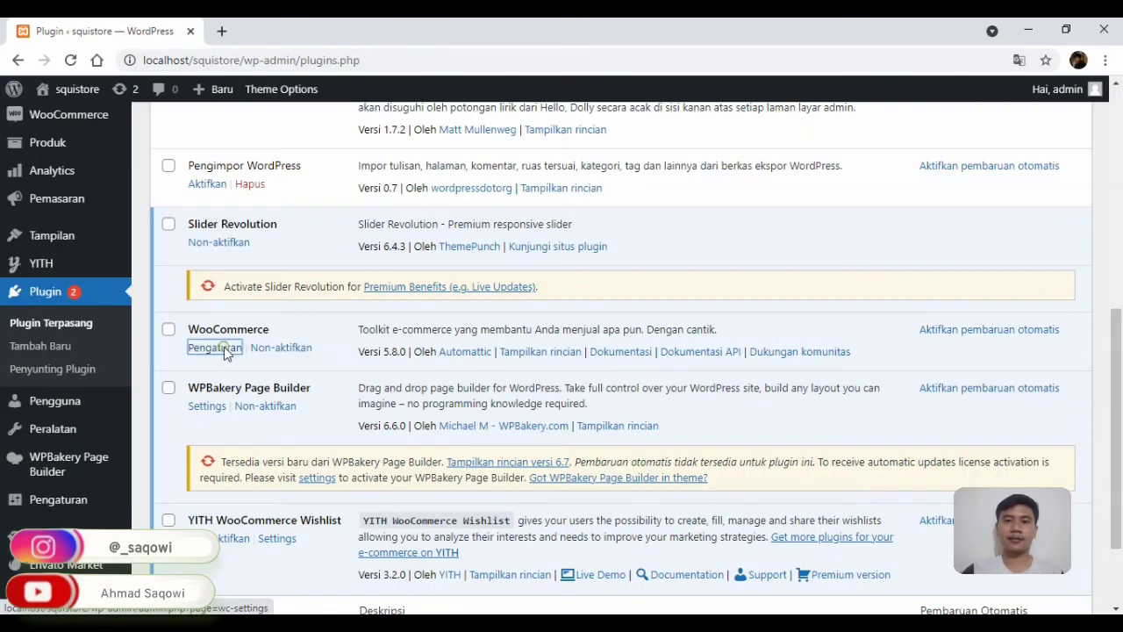
pyautogui.click(224, 348)
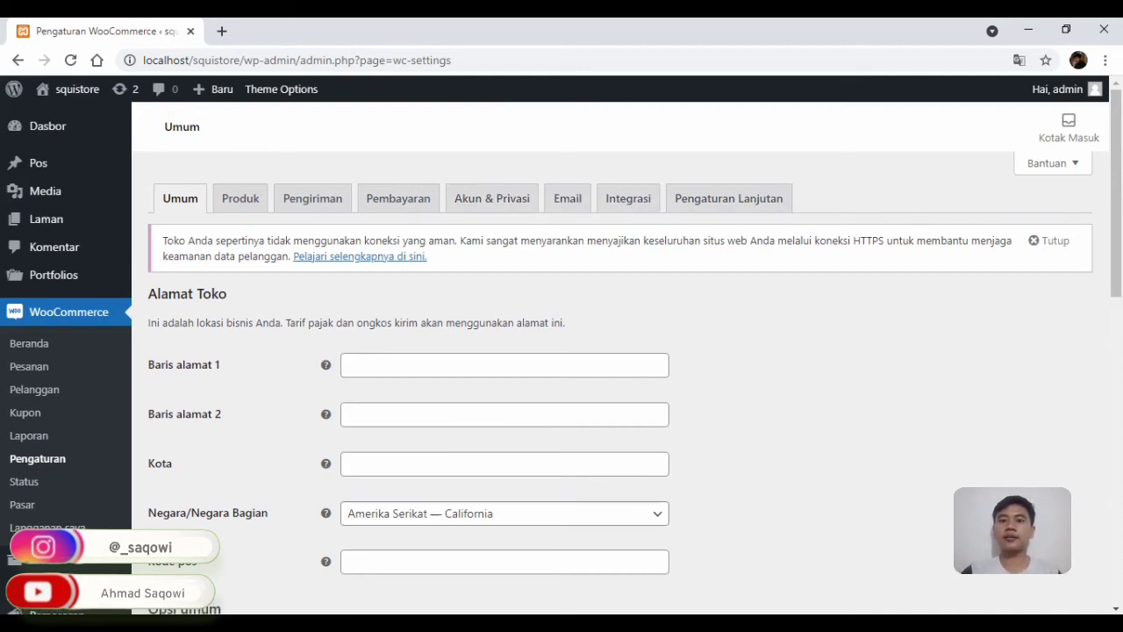
pyautogui.click(1029, 245)
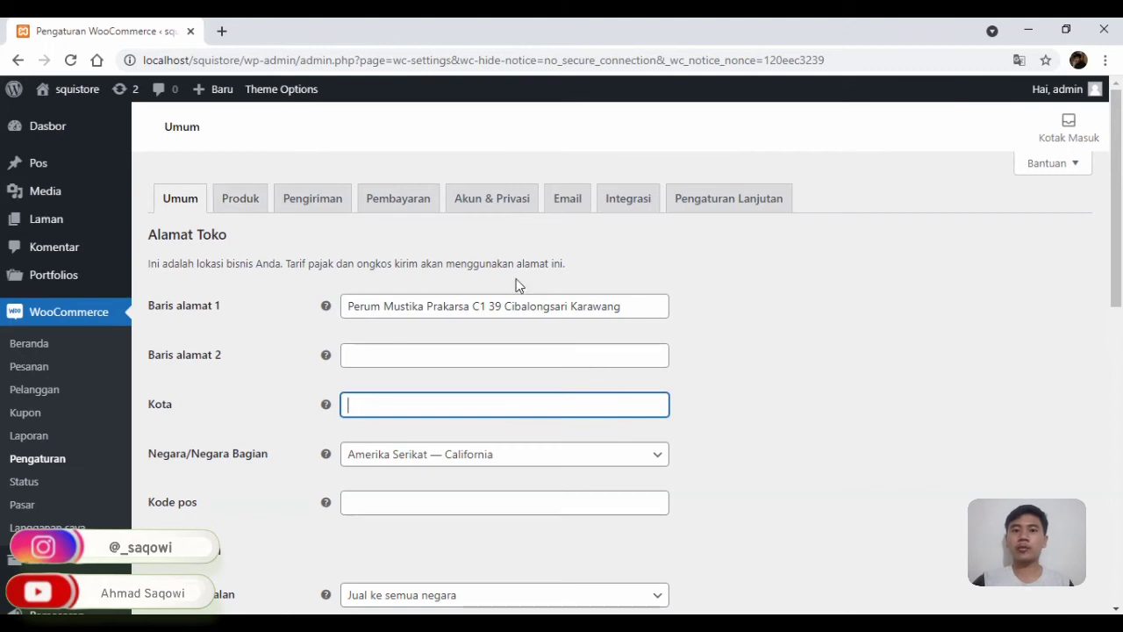
# - Enter the store's city in the store address section
pyautogui.write('Karawa')
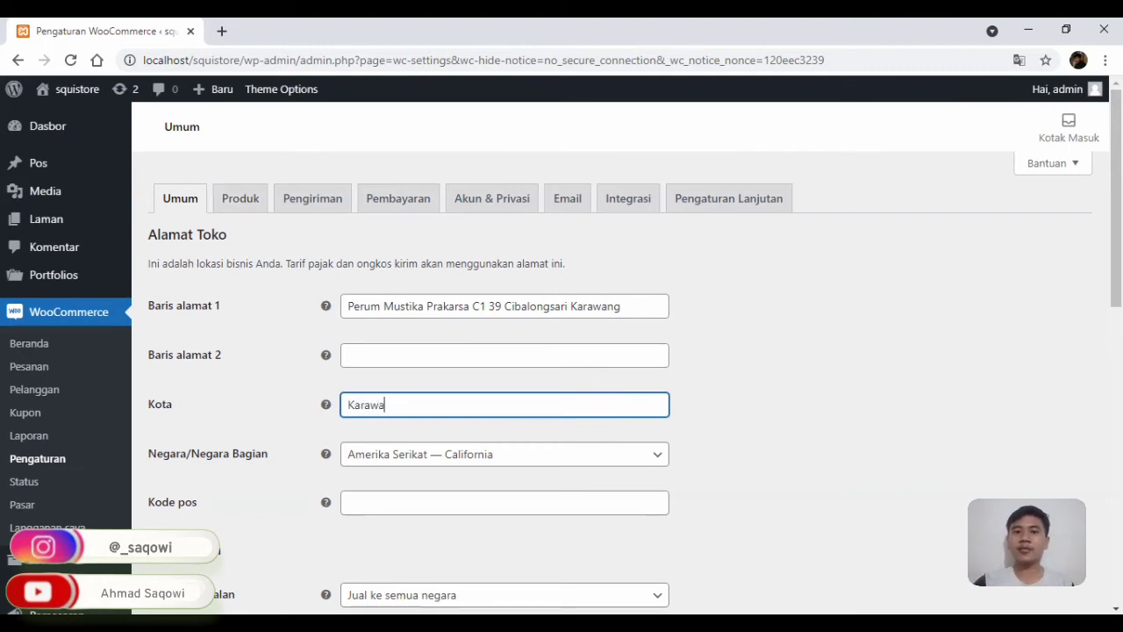
pyautogui.write('ng')
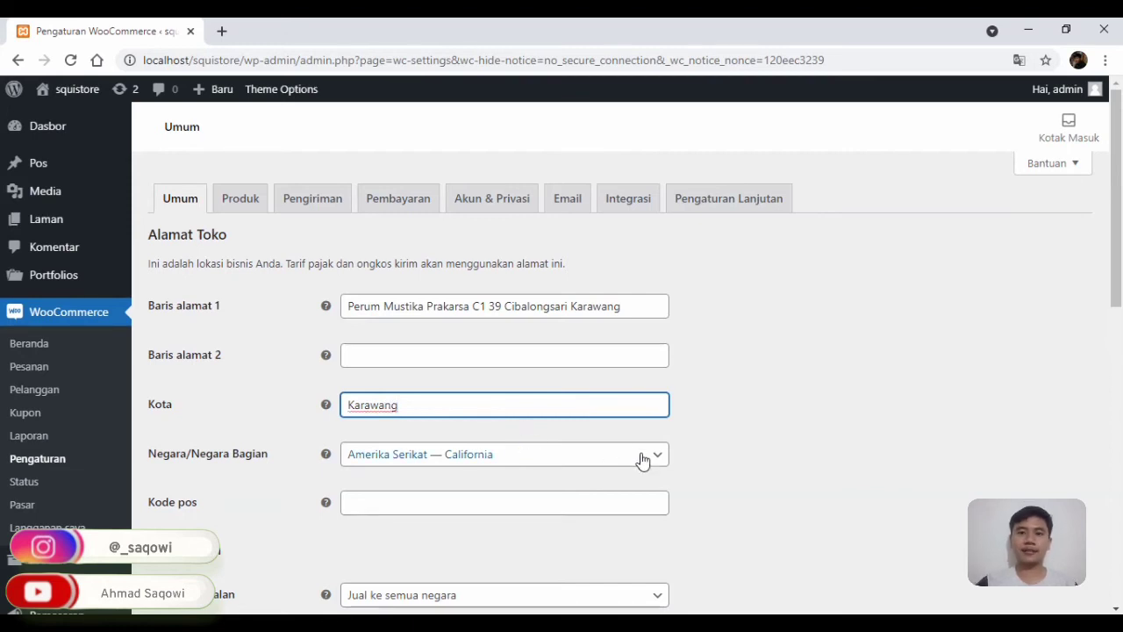
pyautogui.press('Tab')
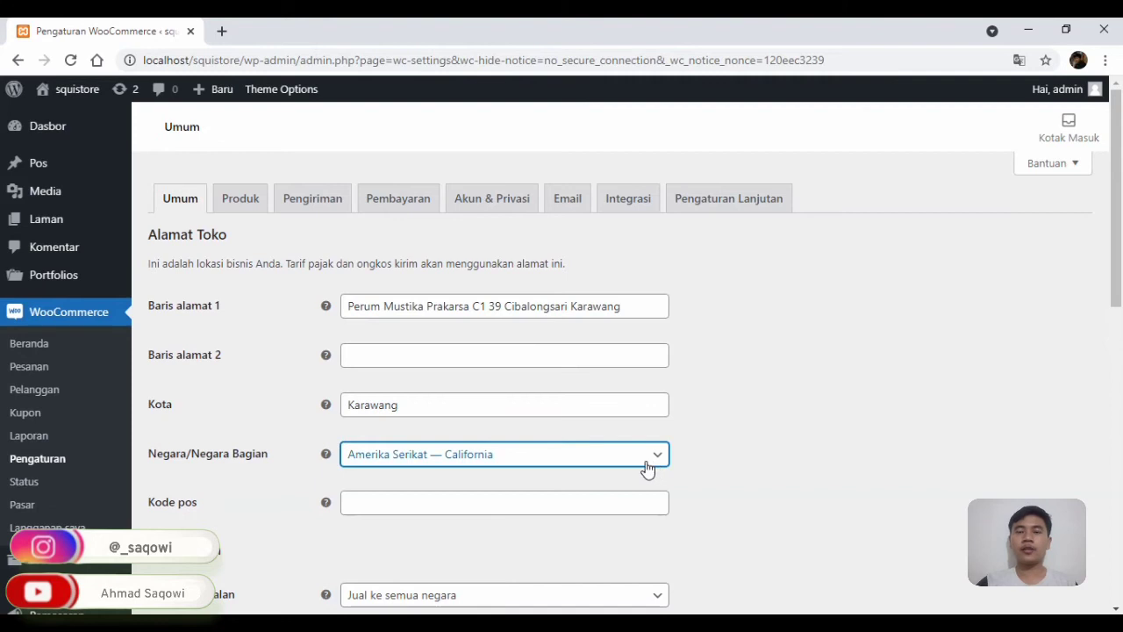
# - Set the store currency to Rupiah Indonesia (Rp) and the currency position to Kiri dengan spasi
pyautogui.scroll(-8, 454, 476)
pyautogui.click(459, 277)
pyautogui.write('rp')
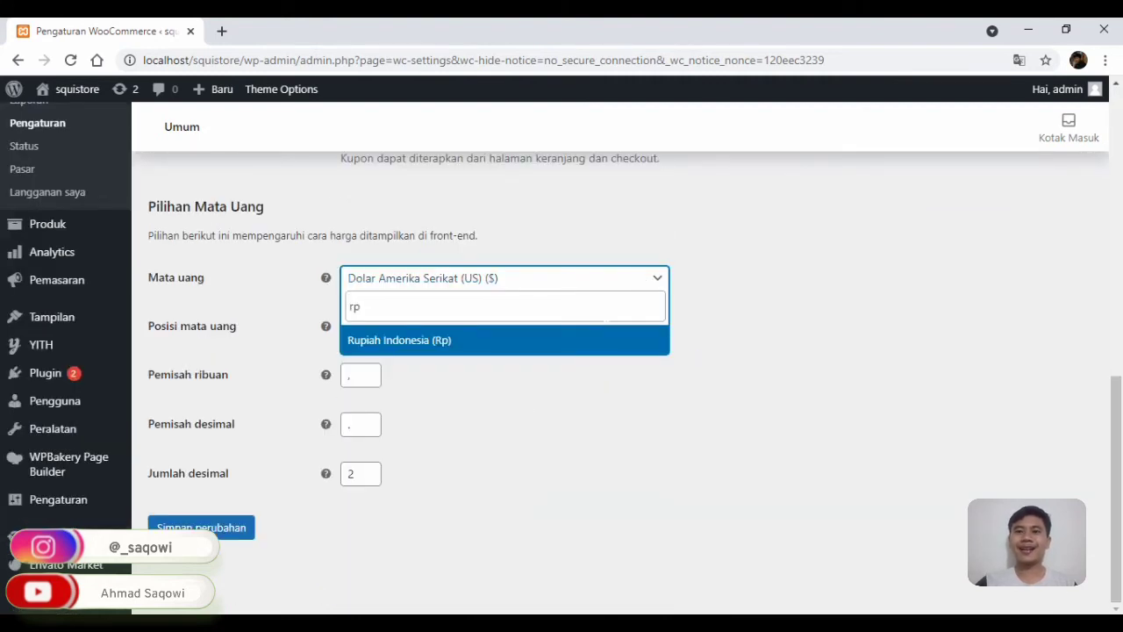
pyautogui.click(575, 342)
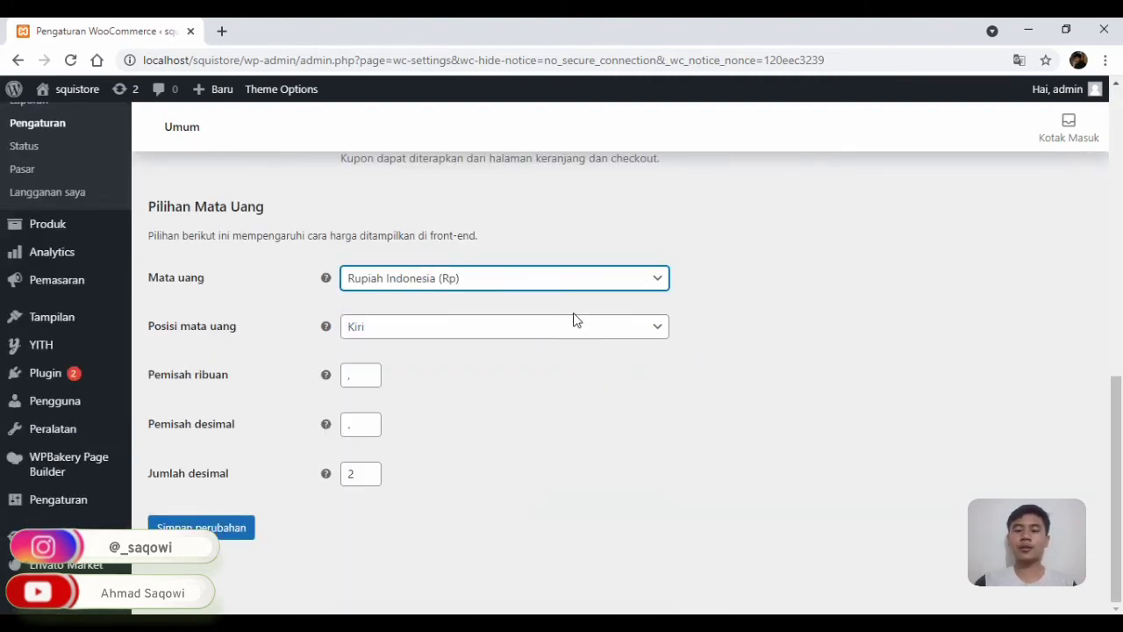
pyautogui.click(575, 326)
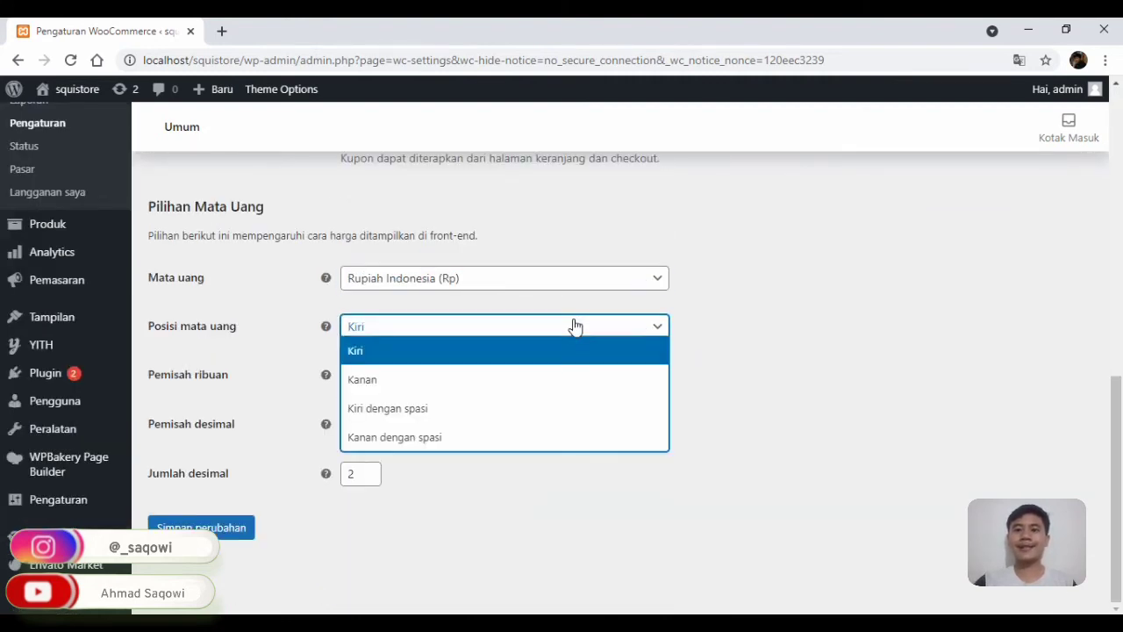
pyautogui.click(489, 410)
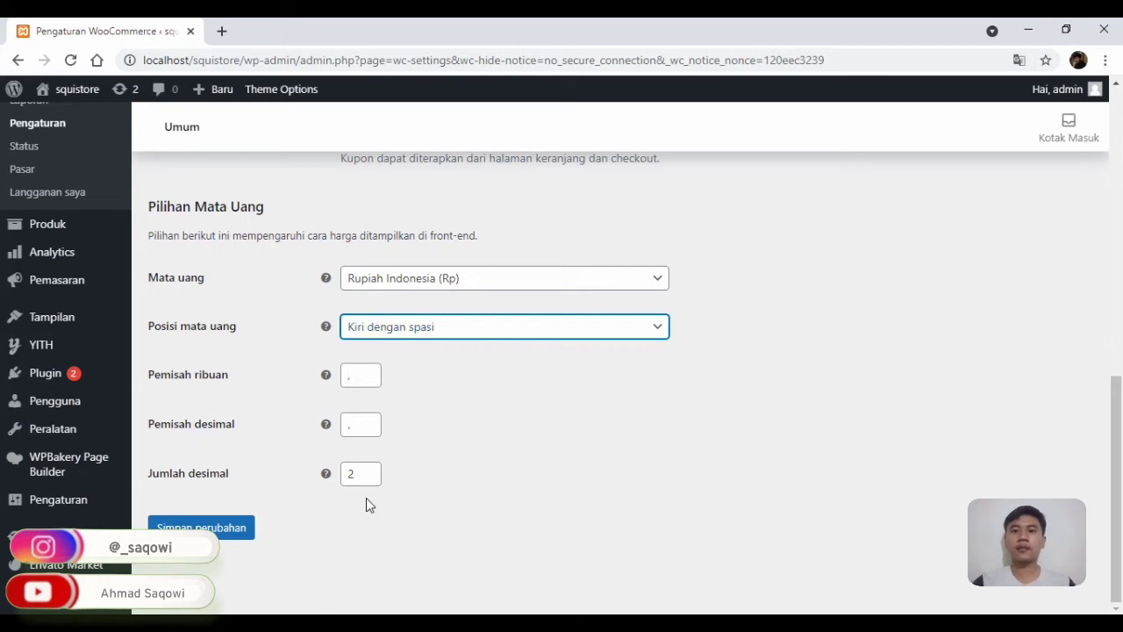
# - Open the product settings of WooCommerce and enable redirecting to the cart page after a product is added
pyautogui.scroll(10, 367, 498)
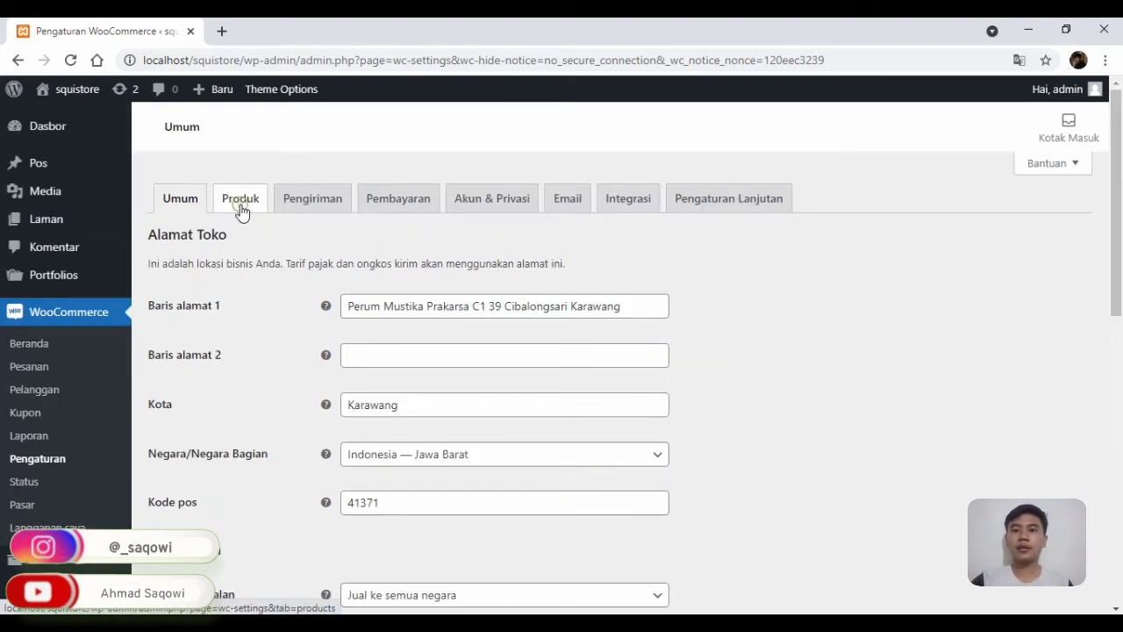
pyautogui.click(241, 209)
pyautogui.press('Return')
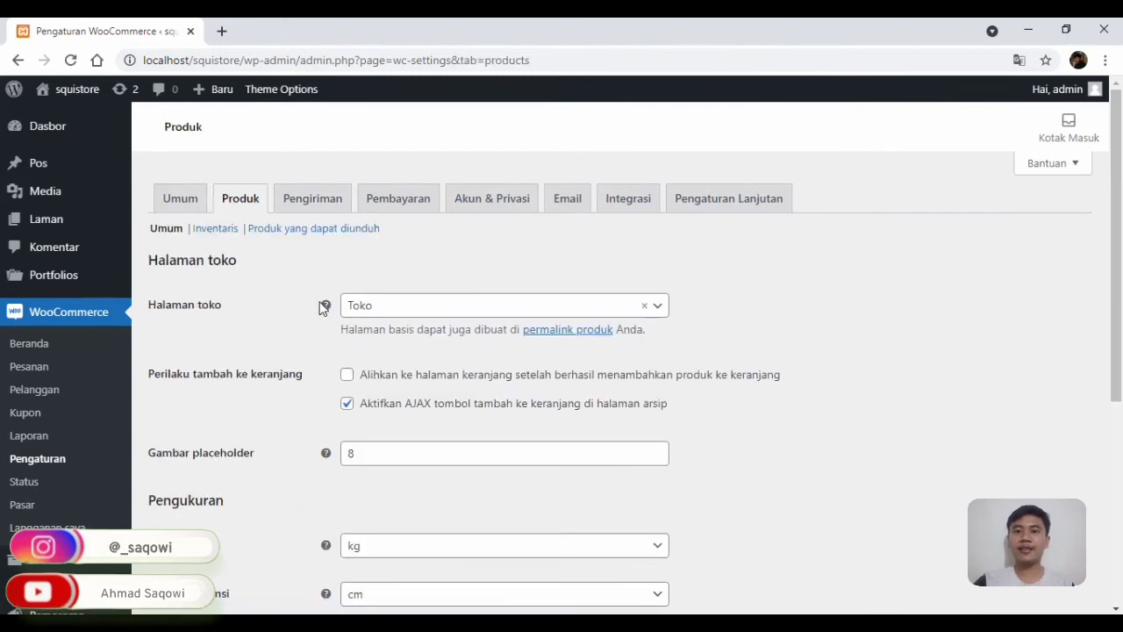
pyautogui.click(346, 403)
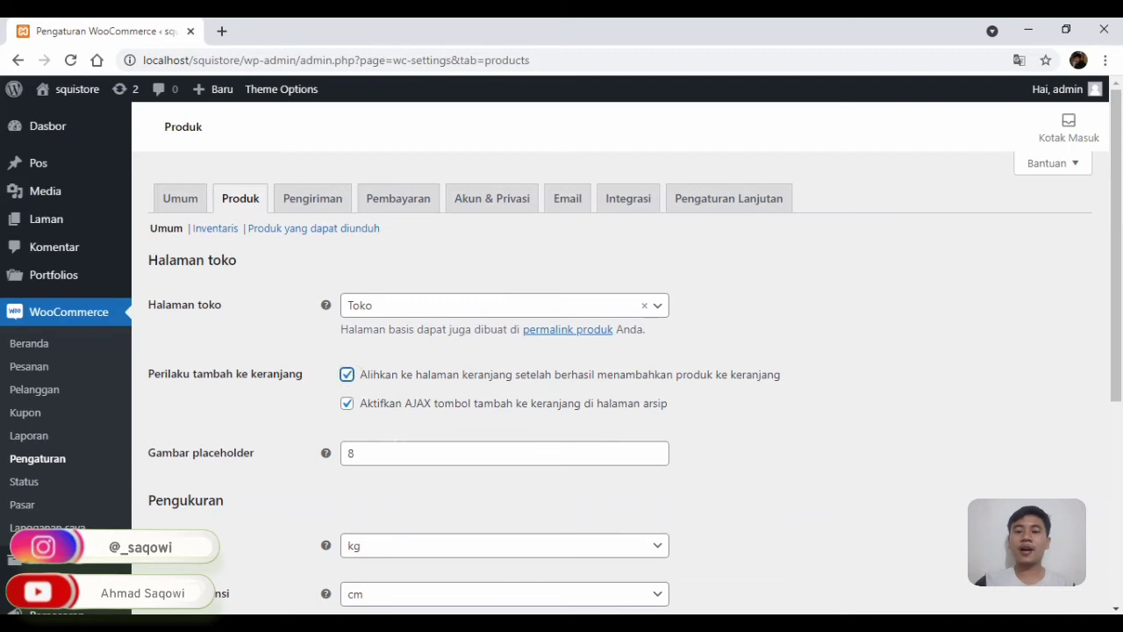
# - Set the placeholder image value to 5 and save the product settings
pyautogui.click(439, 453)
pyautogui.press('BackSpace')
pyautogui.write('5')
pyautogui.click(802, 425)
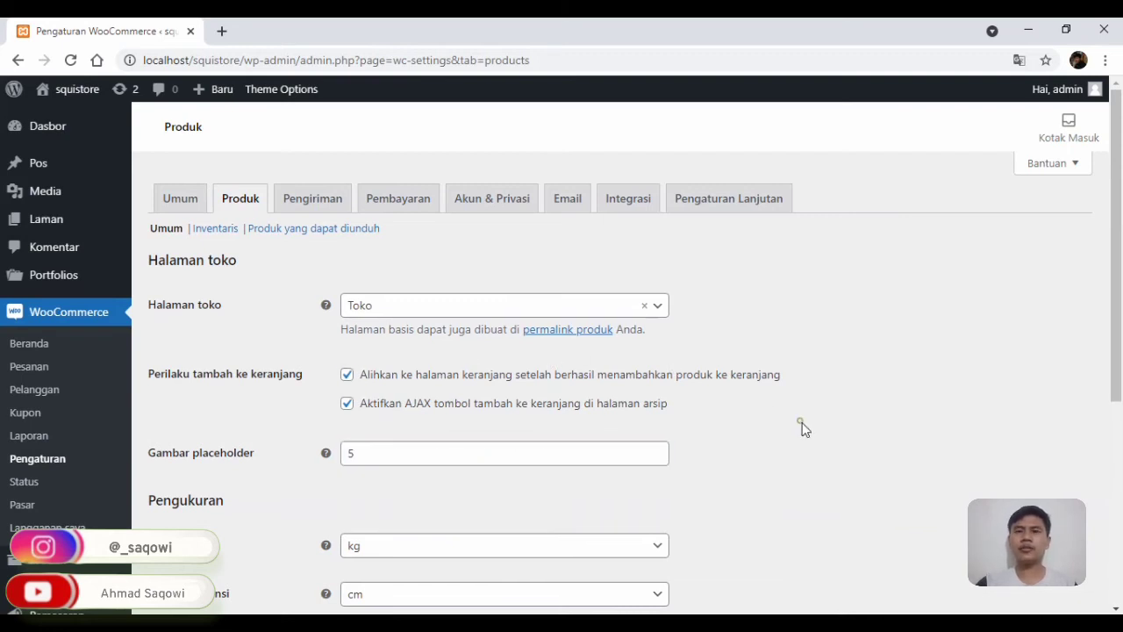
pyautogui.scroll(-4, 431, 410)
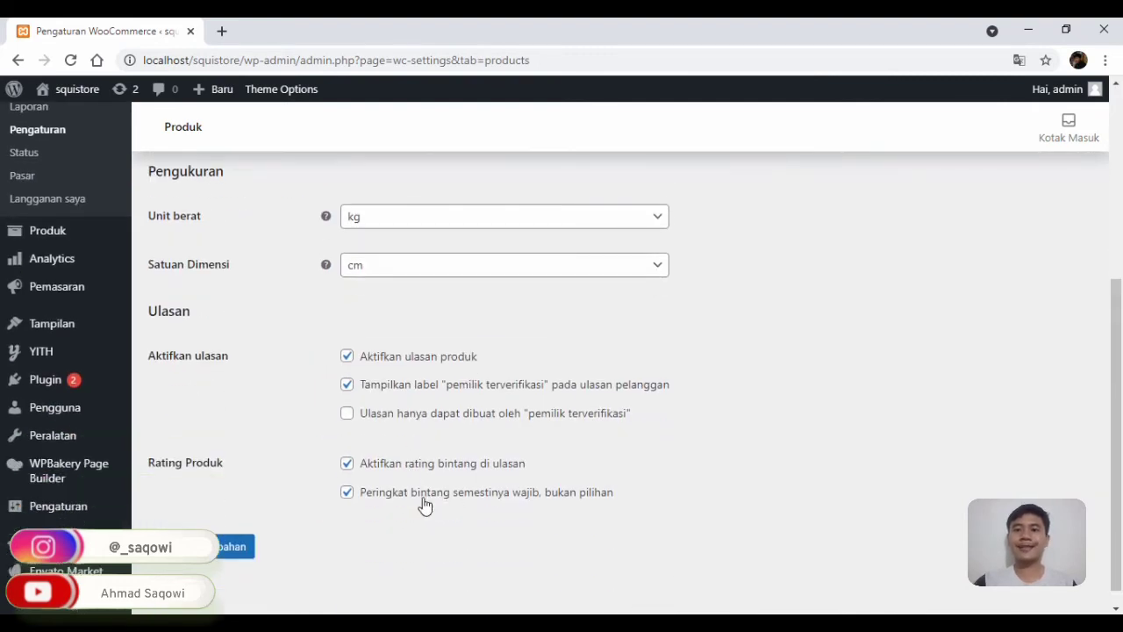
pyautogui.click(231, 550)
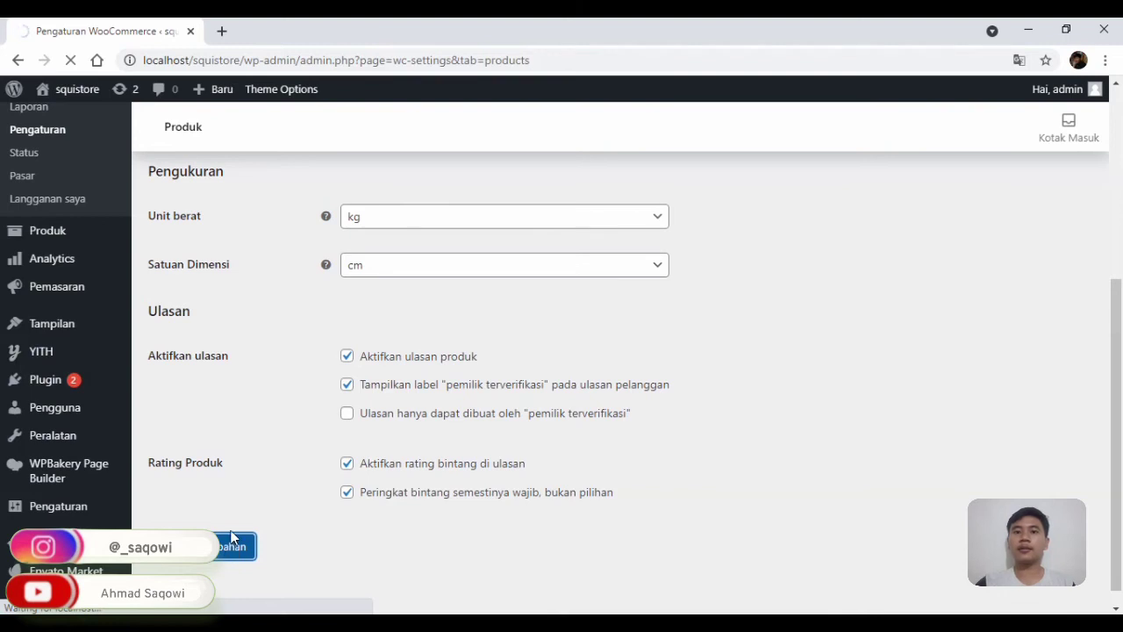
# - Examine the tax options, including price display and tax classes, and open the shipping zone settings
pyautogui.click(302, 198)
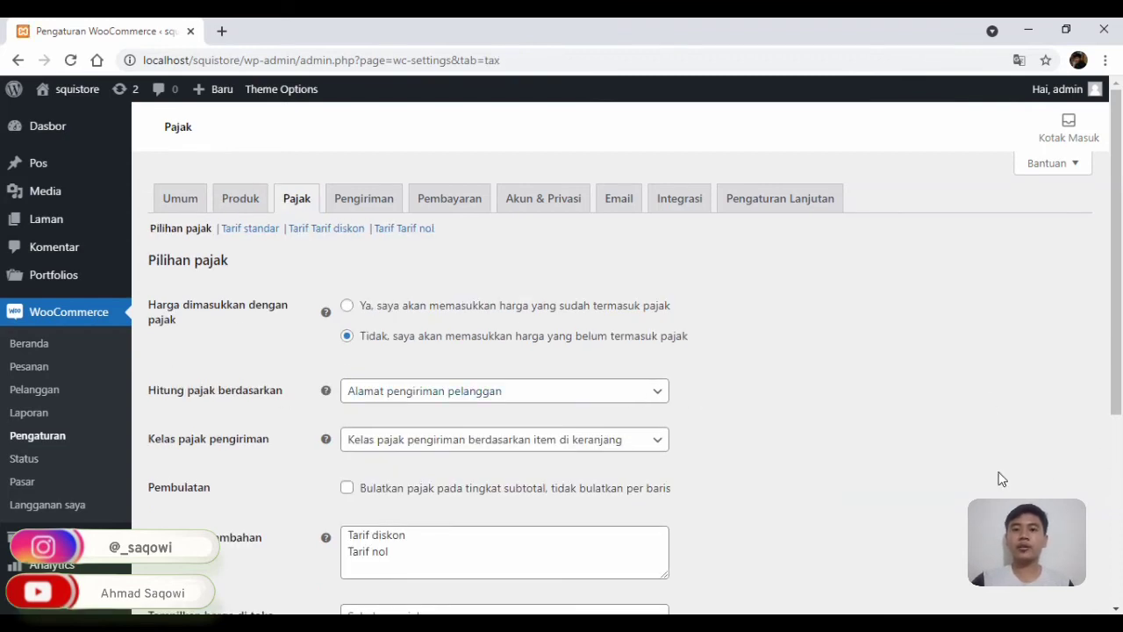
pyautogui.scroll(-4, 815, 510)
pyautogui.scroll(2, 816, 510)
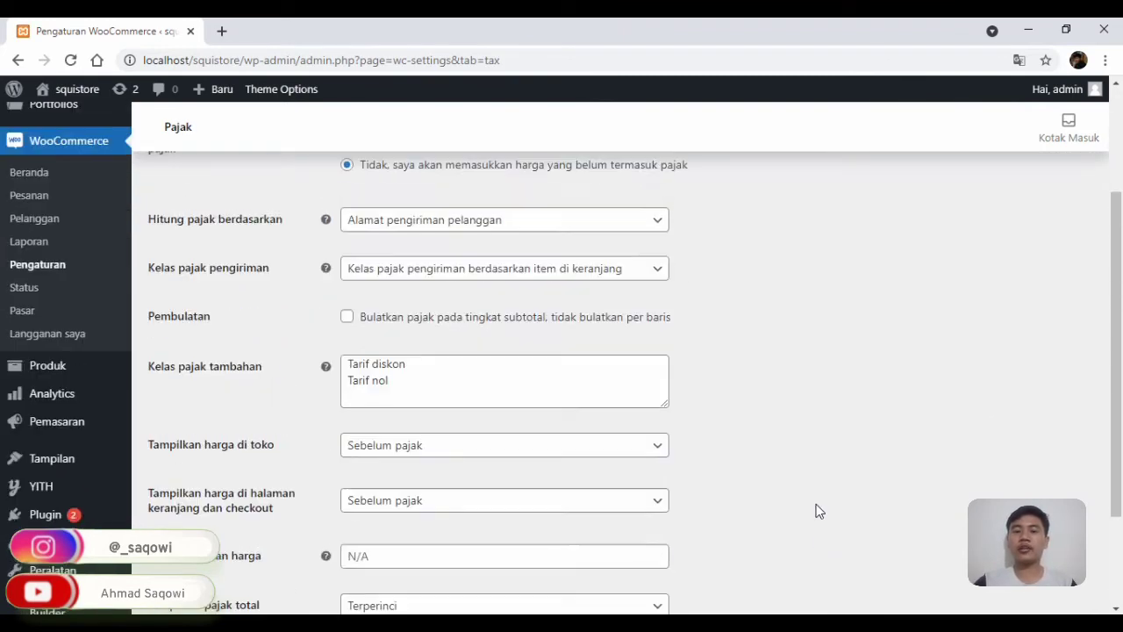
pyautogui.scroll(2, 816, 510)
pyautogui.click(346, 202)
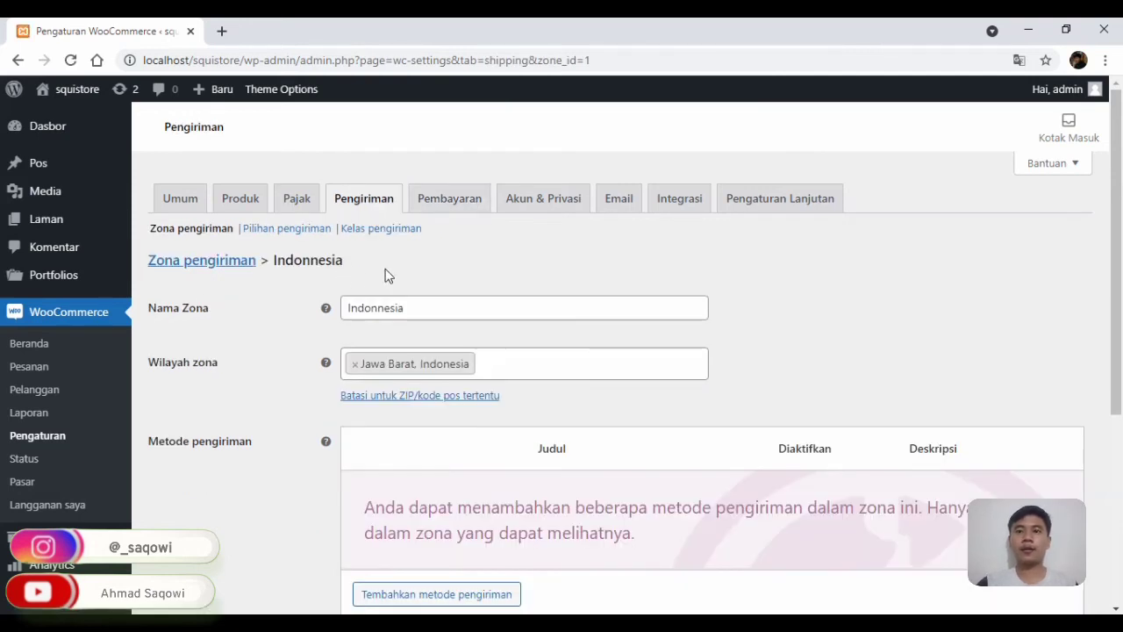
# - Enable the payment methods Transfer Bank Langsung and Bayar di tempat in the payment settings
pyautogui.click(448, 204)
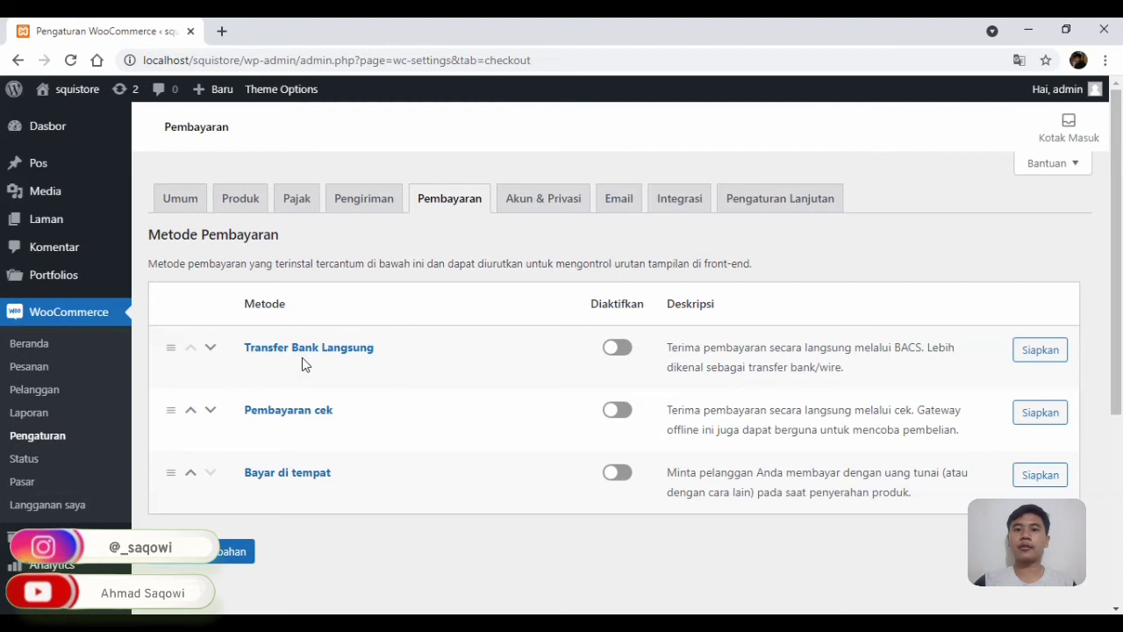
pyautogui.click(631, 348)
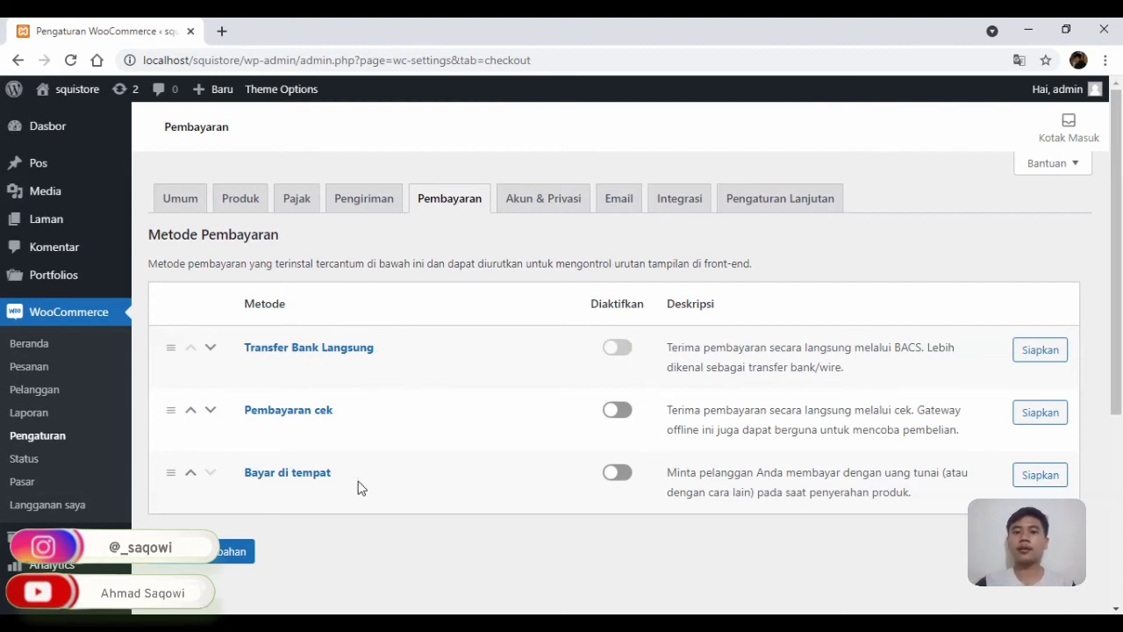
pyautogui.click(624, 476)
# - Examine the account and privacy settings, from guest checkout down to personal data retention
pyautogui.click(542, 200)
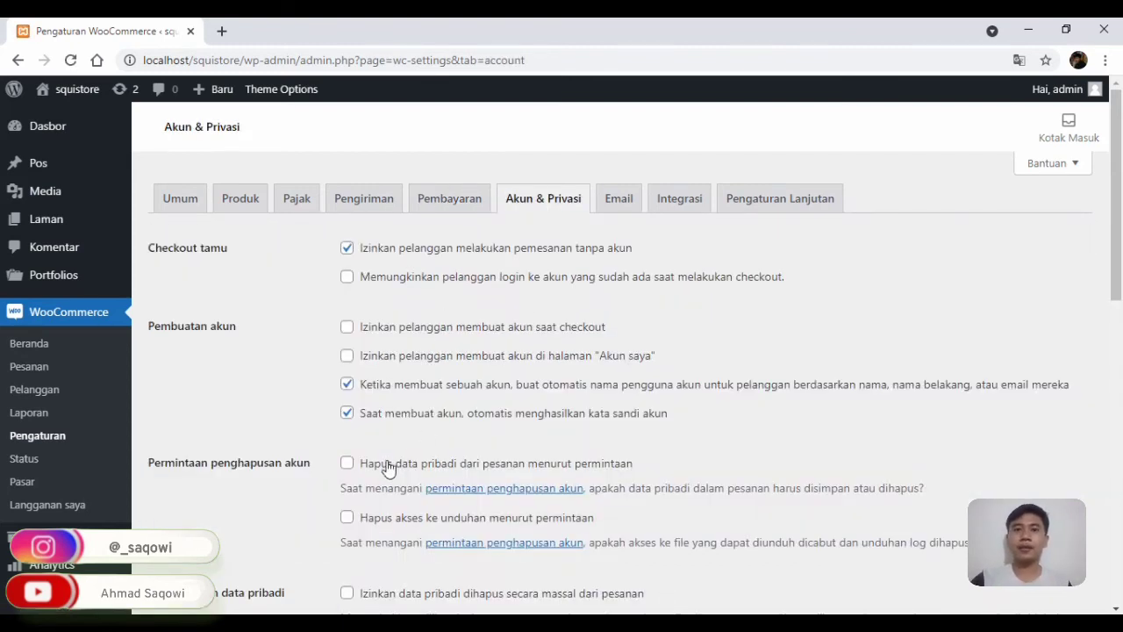
pyautogui.scroll(-10, 490, 494)
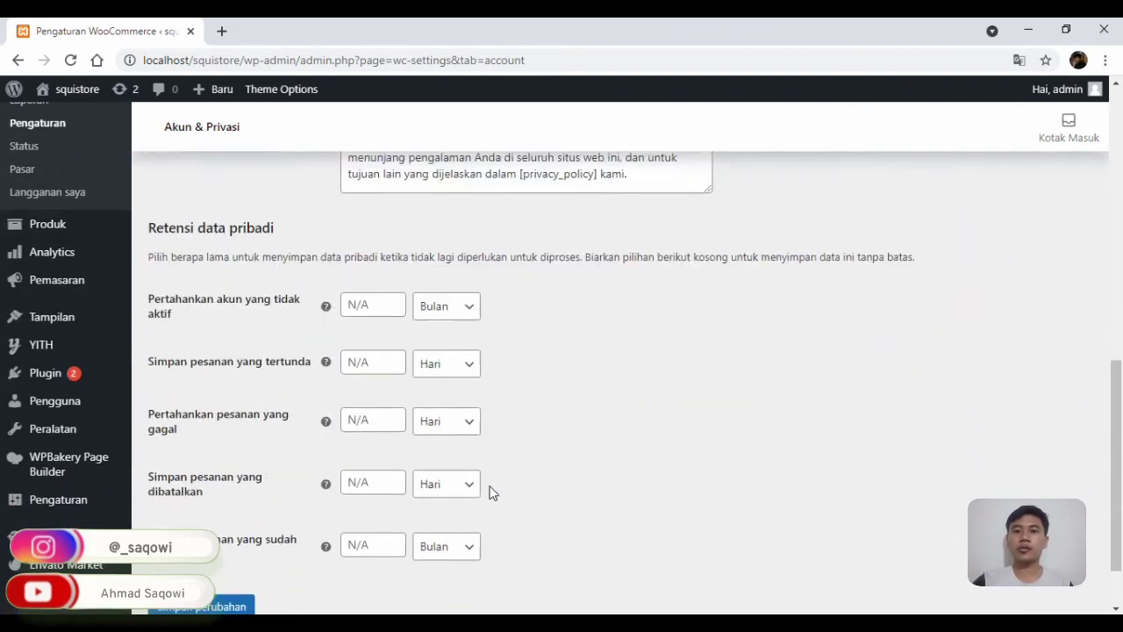
pyautogui.scroll(10, 492, 483)
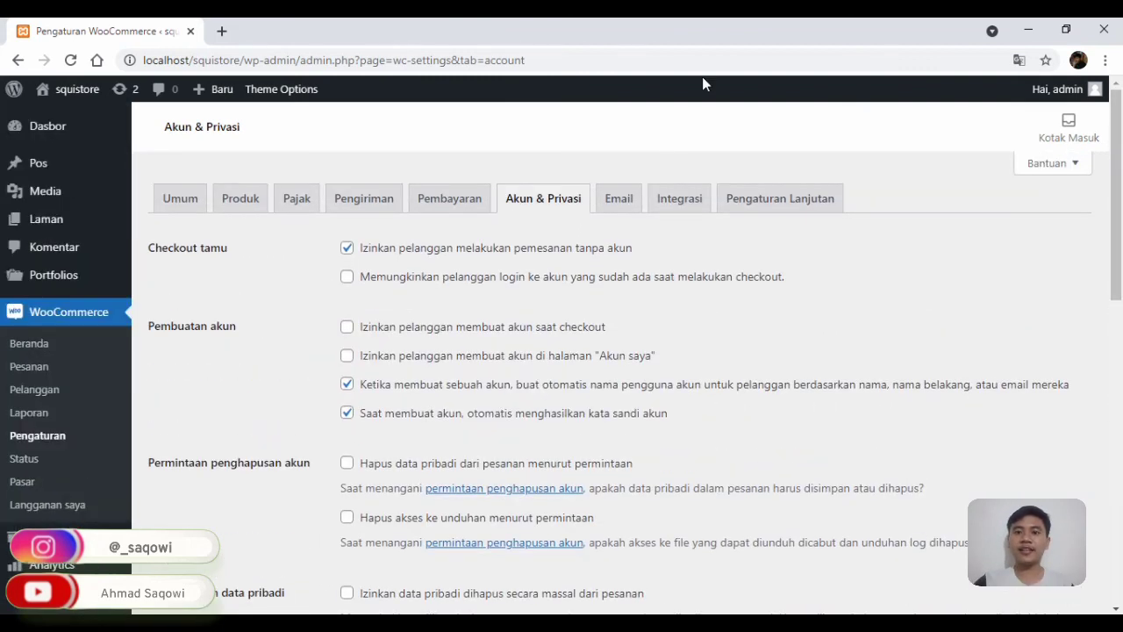
# - Examine the e-mail settings: the order notifications, sender options, e-mail template and its colours
pyautogui.click(621, 203)
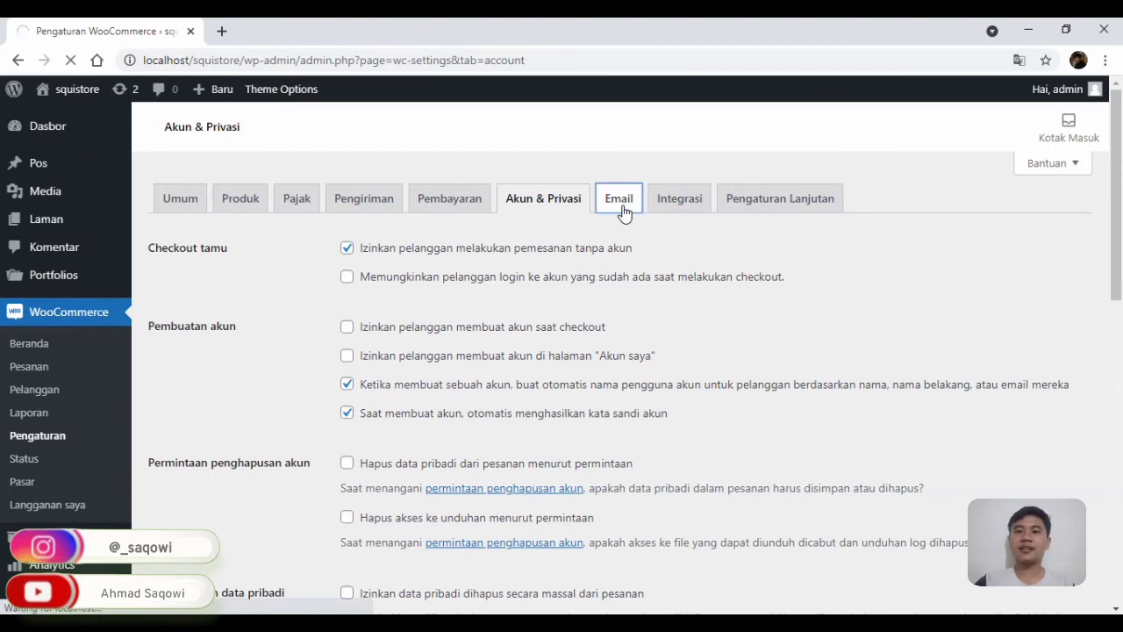
pyautogui.scroll(-1, 291, 374)
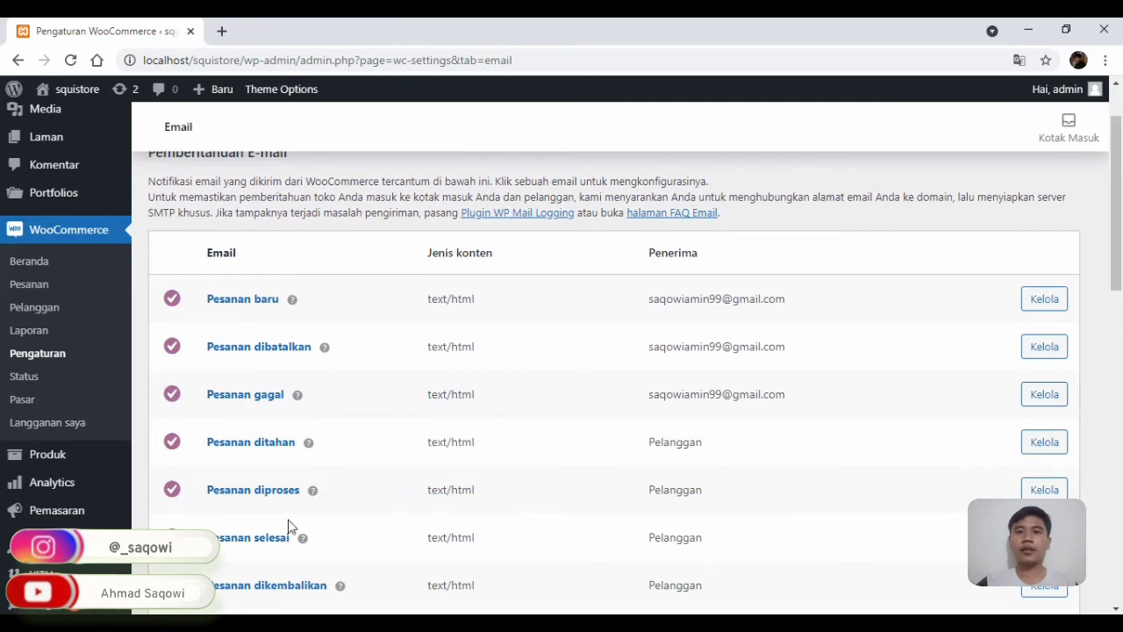
pyautogui.scroll(-2, 338, 550)
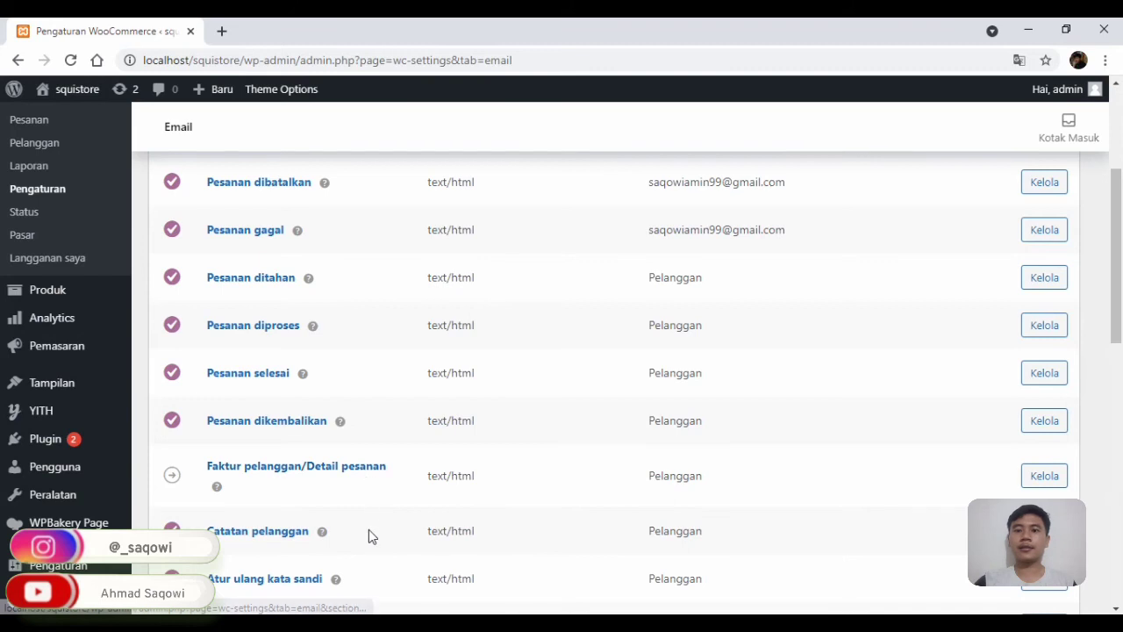
pyautogui.scroll(-1, 369, 533)
pyautogui.scroll(-2, 290, 500)
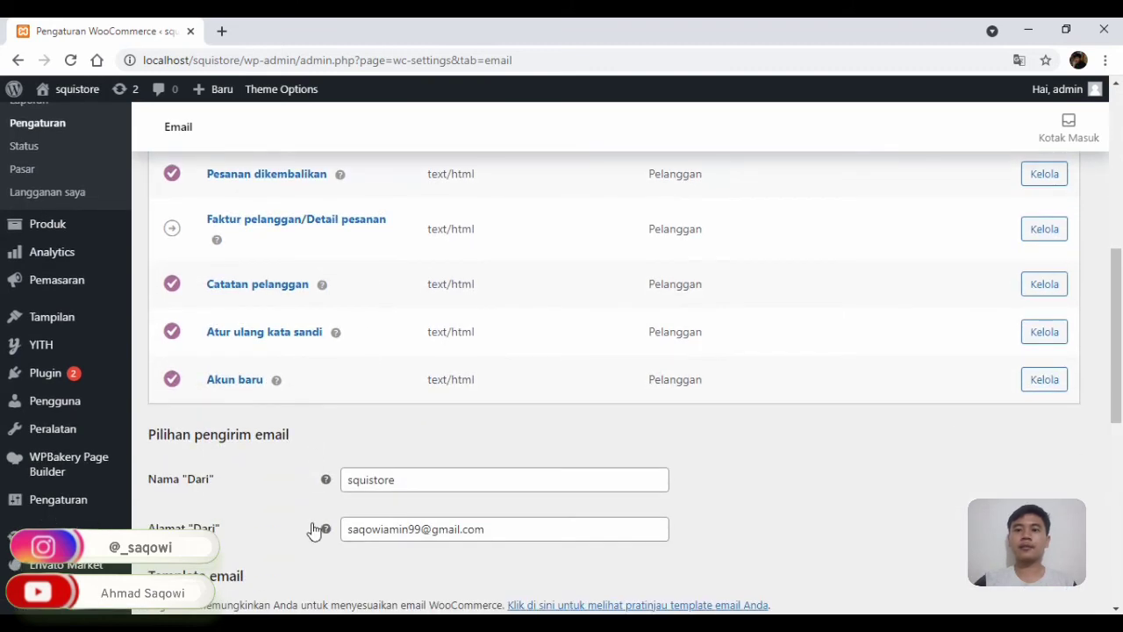
pyautogui.scroll(-1, 255, 394)
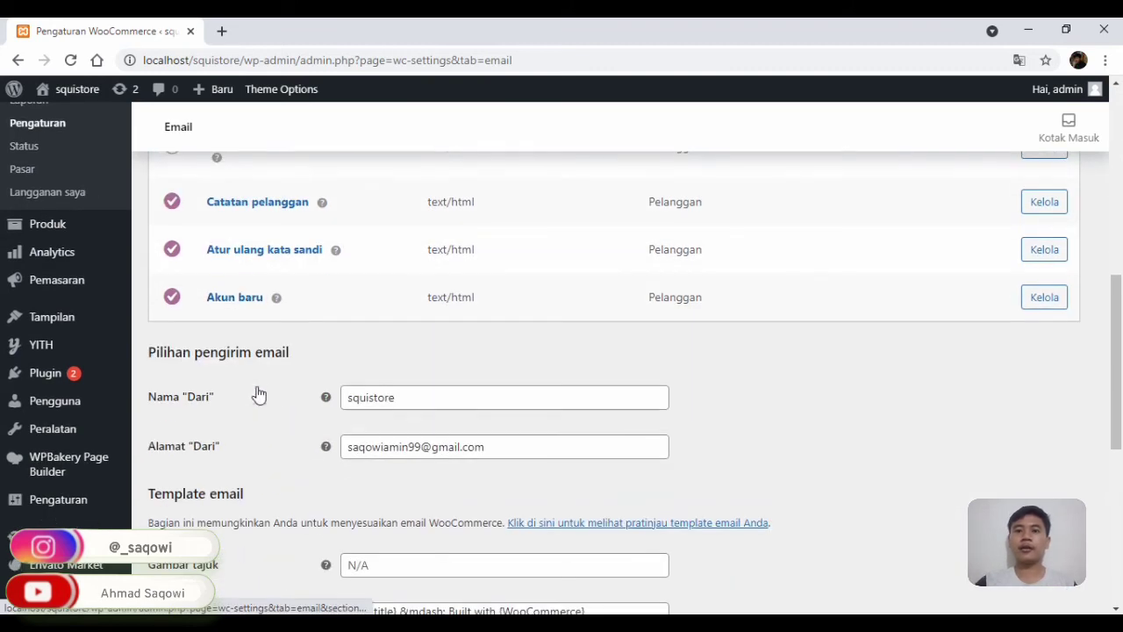
pyautogui.scroll(-2, 525, 324)
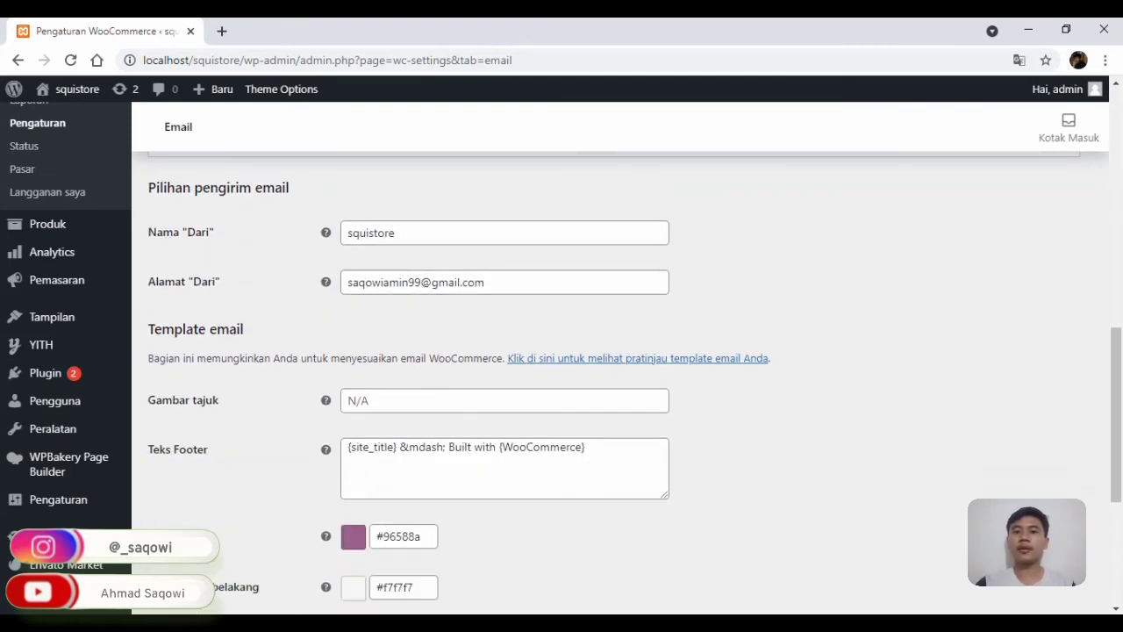
pyautogui.scroll(-4, 544, 491)
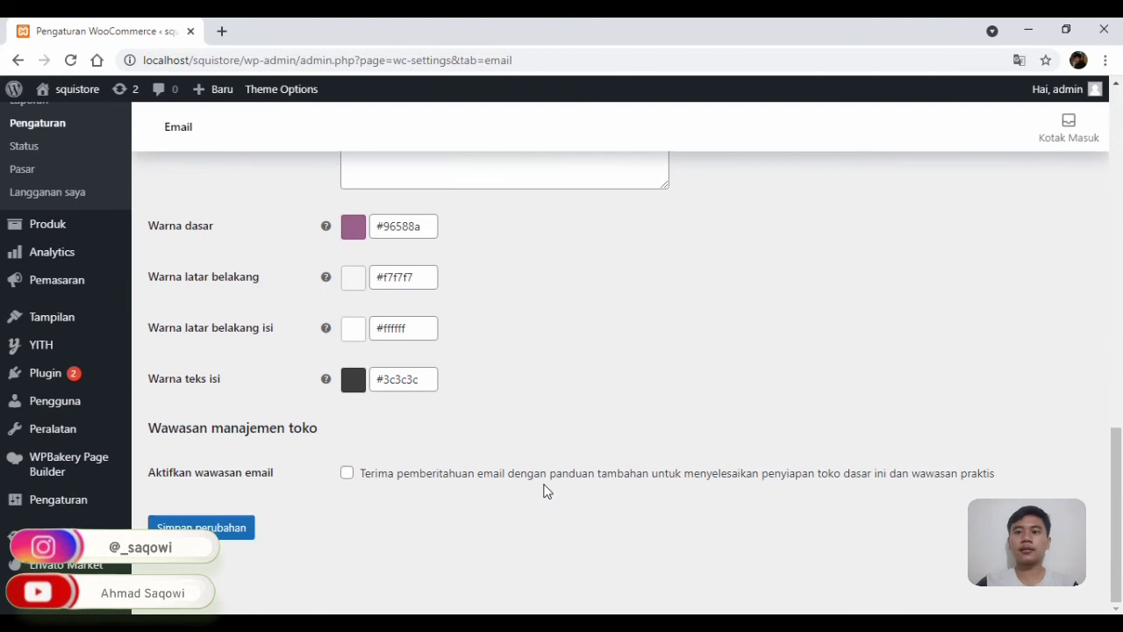
pyautogui.scroll(20, 544, 490)
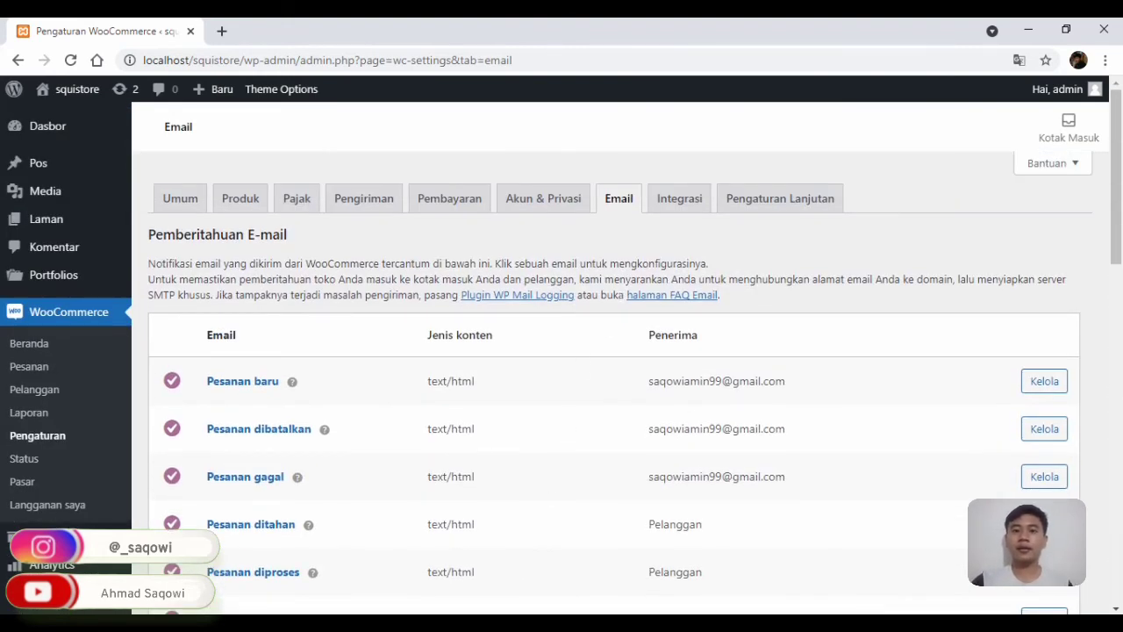
# - Review the page setup and the checkout and account endpoints in the advanced settings, and save them
pyautogui.click(679, 213)
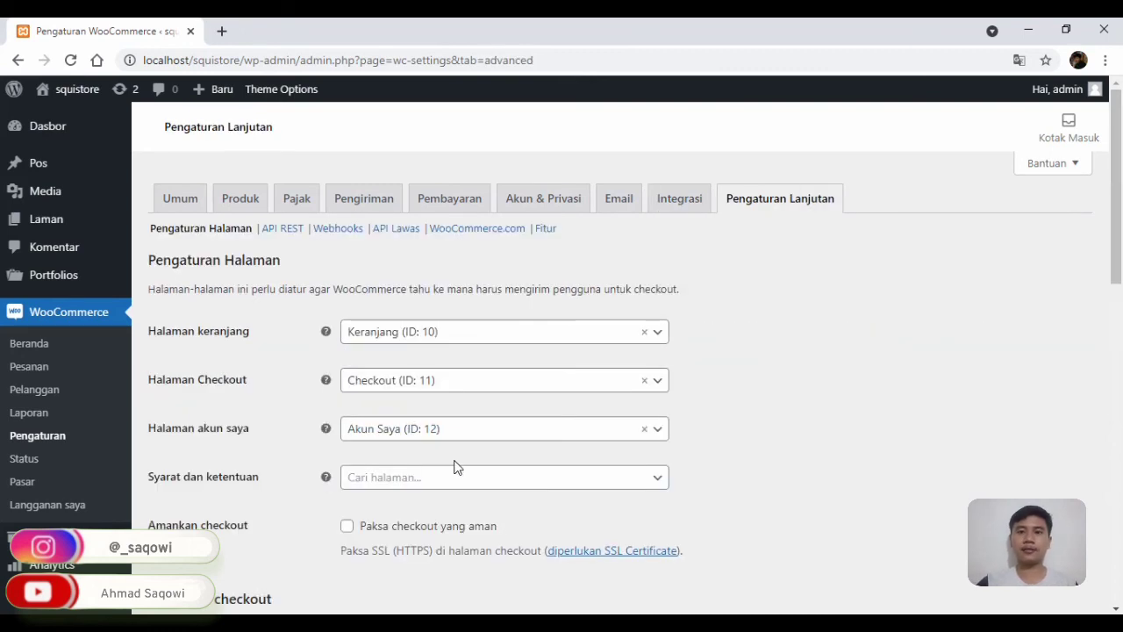
pyautogui.scroll(-4, 454, 466)
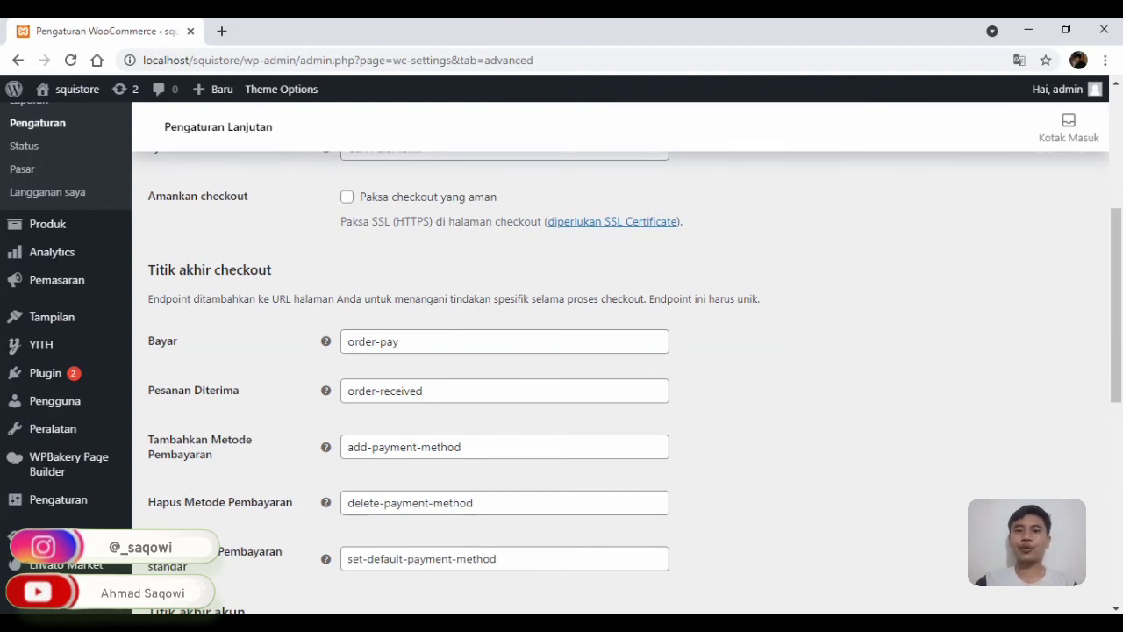
pyautogui.scroll(-5, 537, 541)
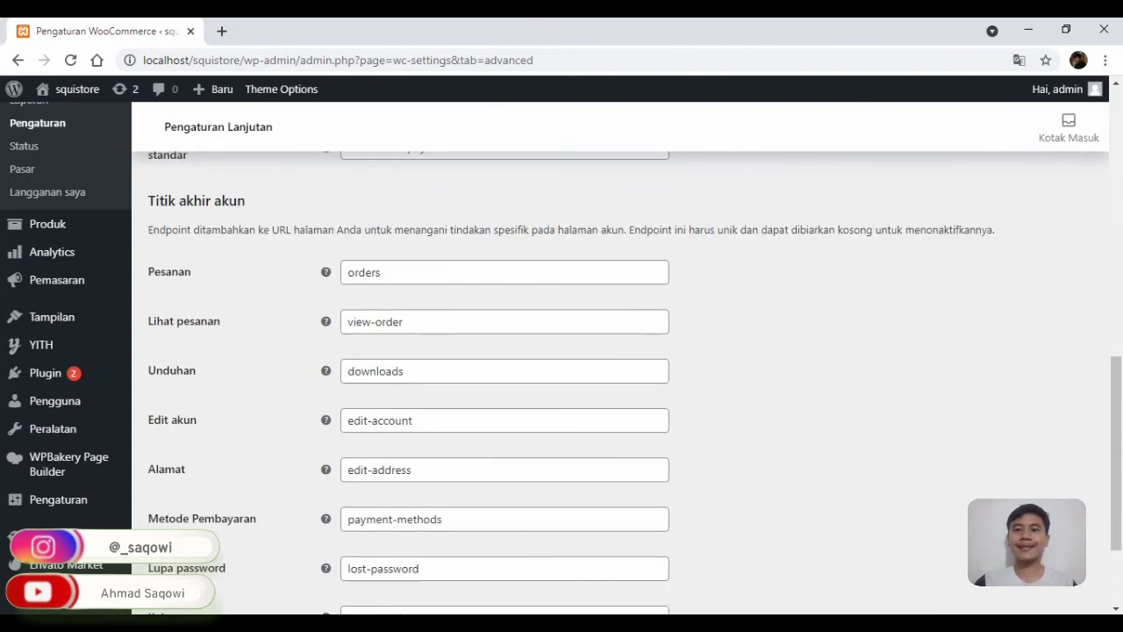
pyautogui.scroll(-1, 539, 523)
pyautogui.scroll(-1, 539, 524)
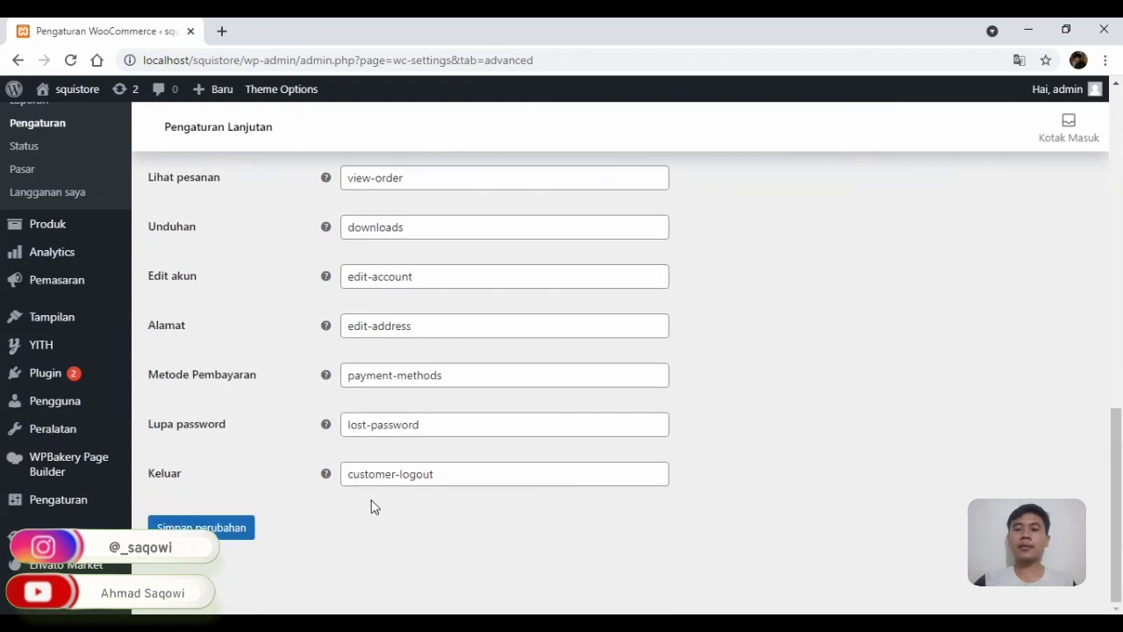
pyautogui.click(249, 529)
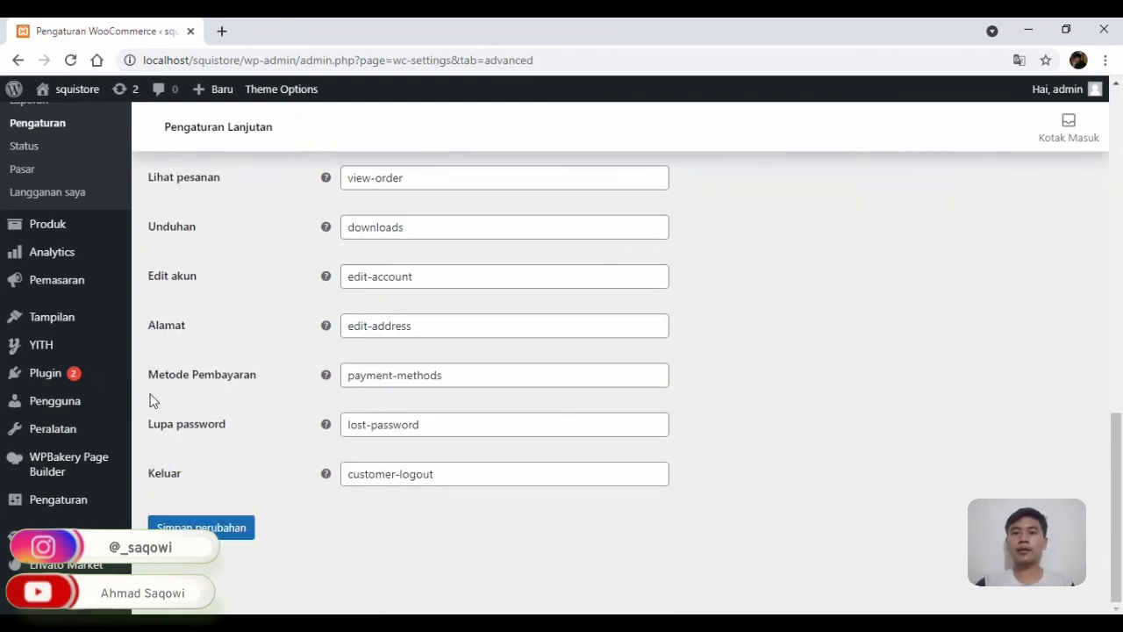
# - Import the Babystreet Main Demo from the theme options and accept the warning about overriding existing data
pyautogui.moveTo(53, 330)
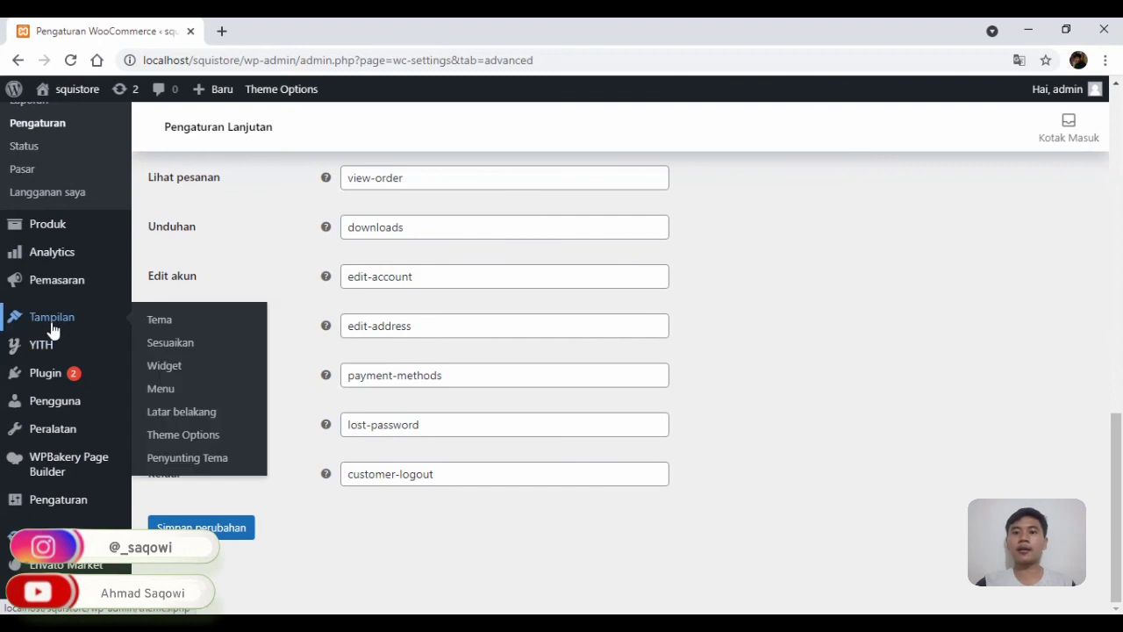
pyautogui.click(224, 437)
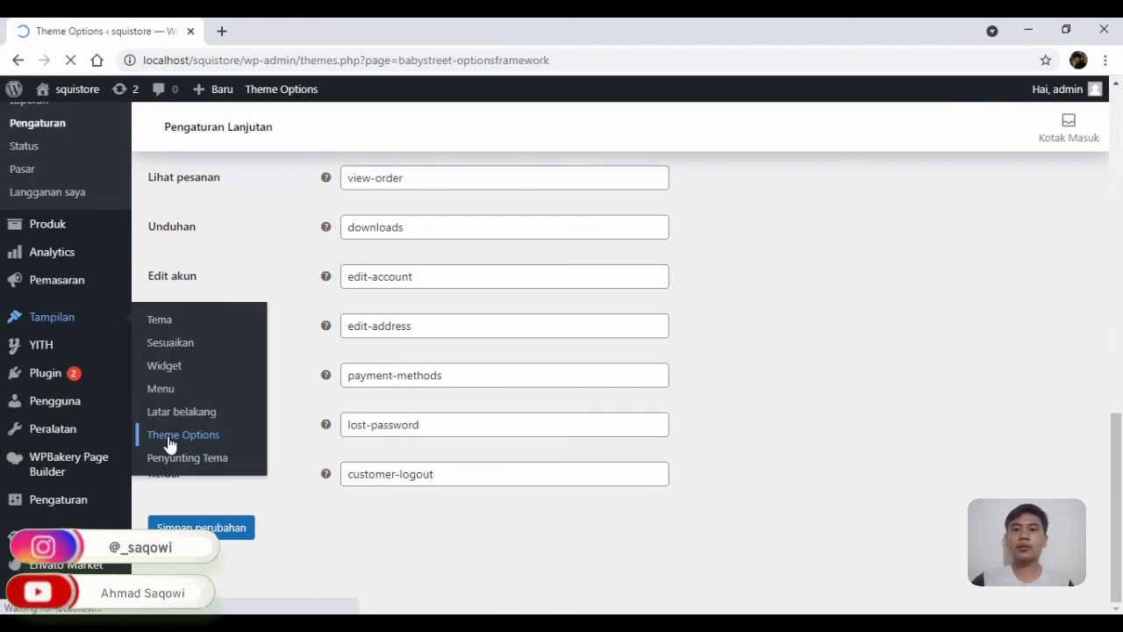
pyautogui.scroll(-3, 280, 453)
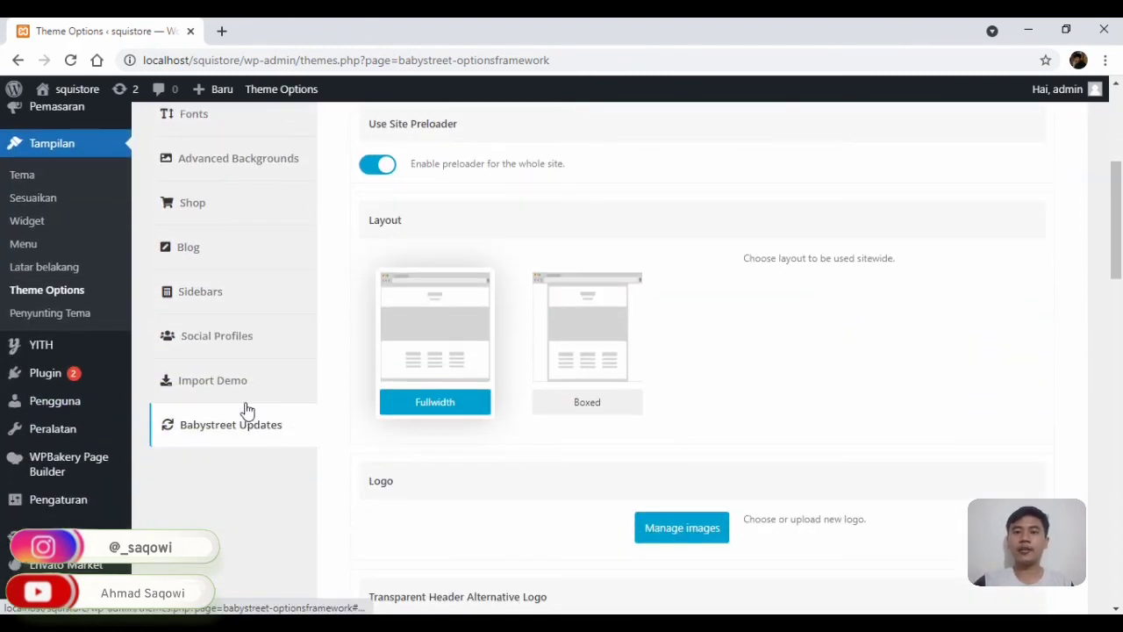
pyautogui.click(213, 379)
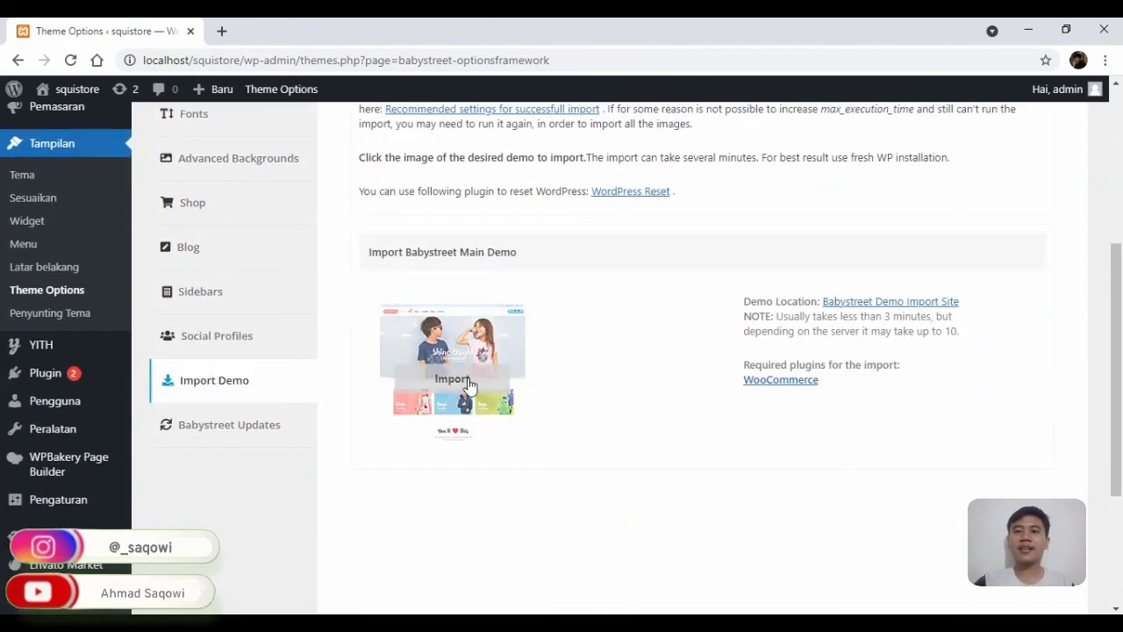
pyautogui.click(469, 386)
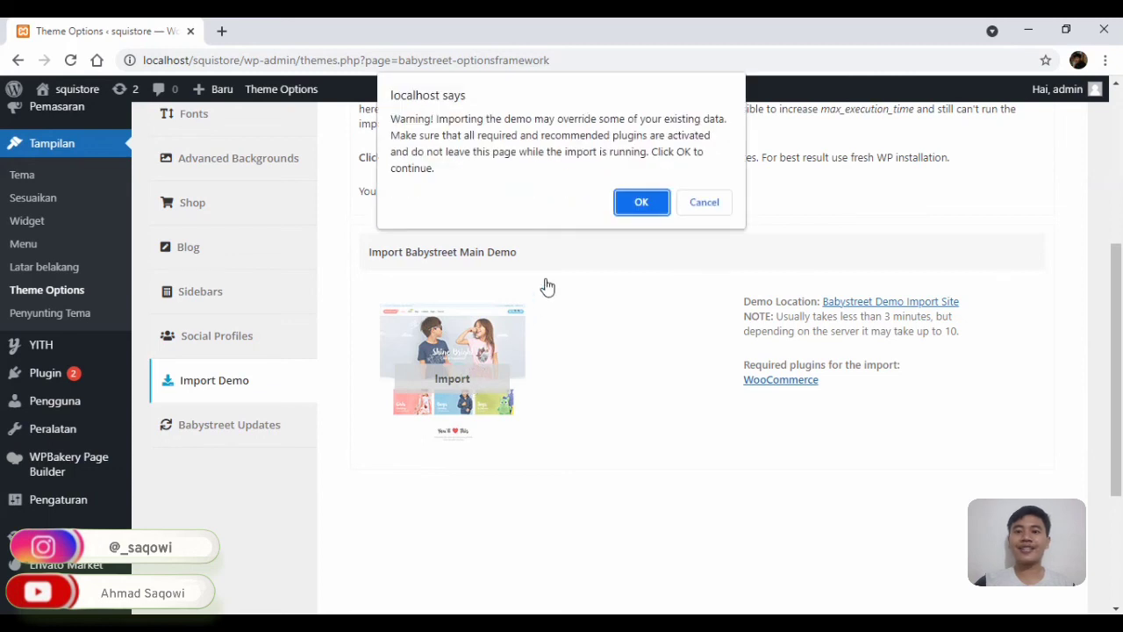
pyautogui.click(637, 202)
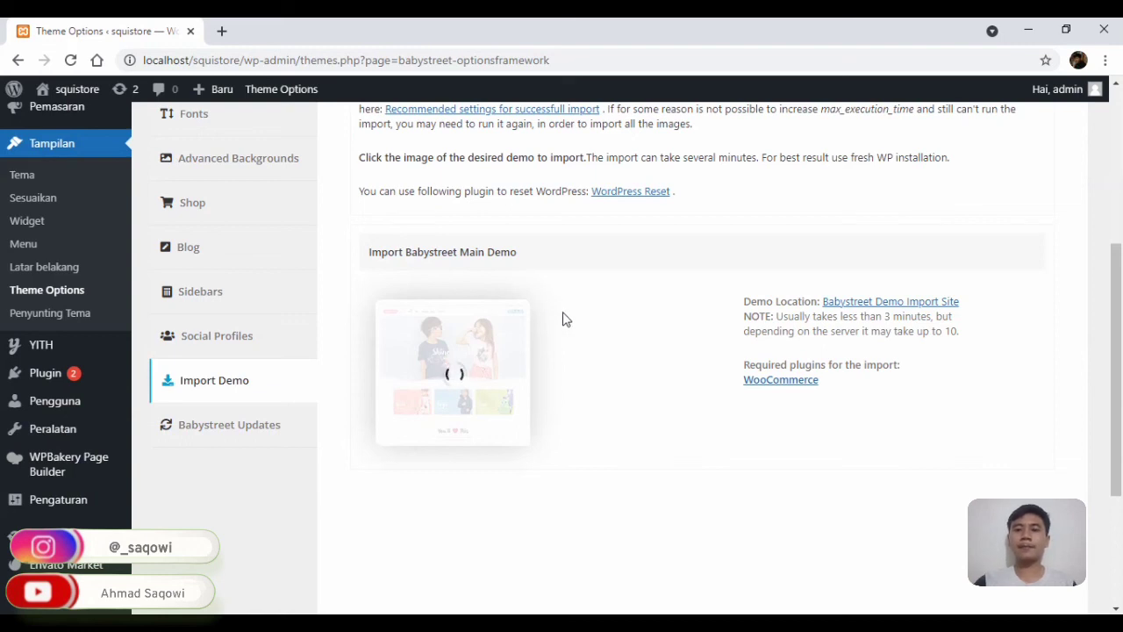
# - Look over the storefront home page with its banner, category tiles and product listings
pyautogui.scroll(1, 562, 321)
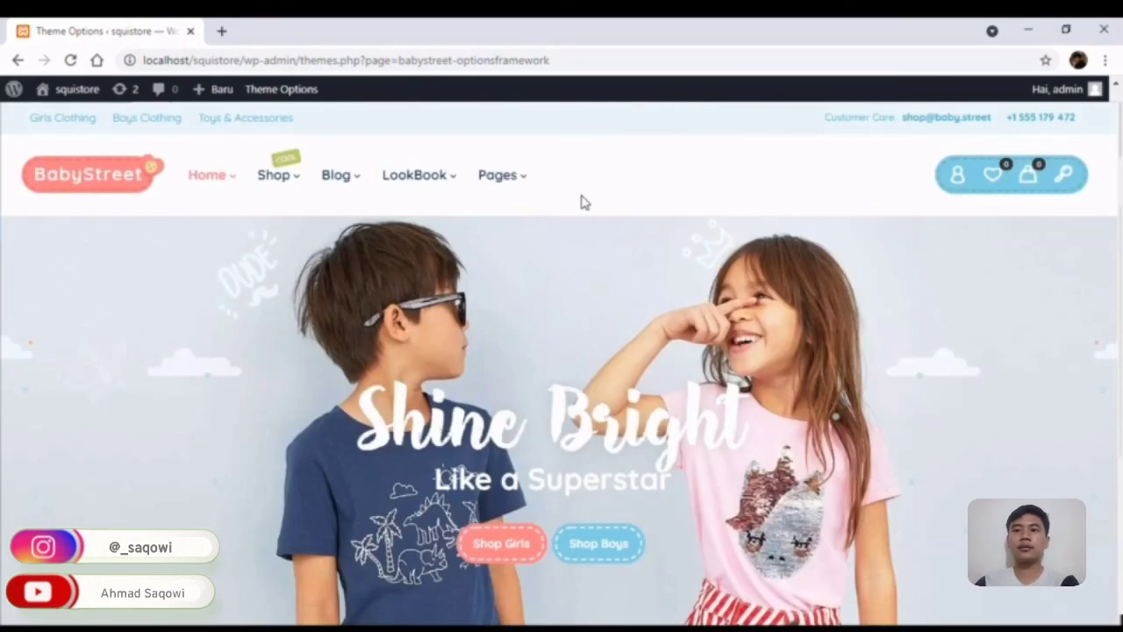
pyautogui.scroll(-5, 643, 373)
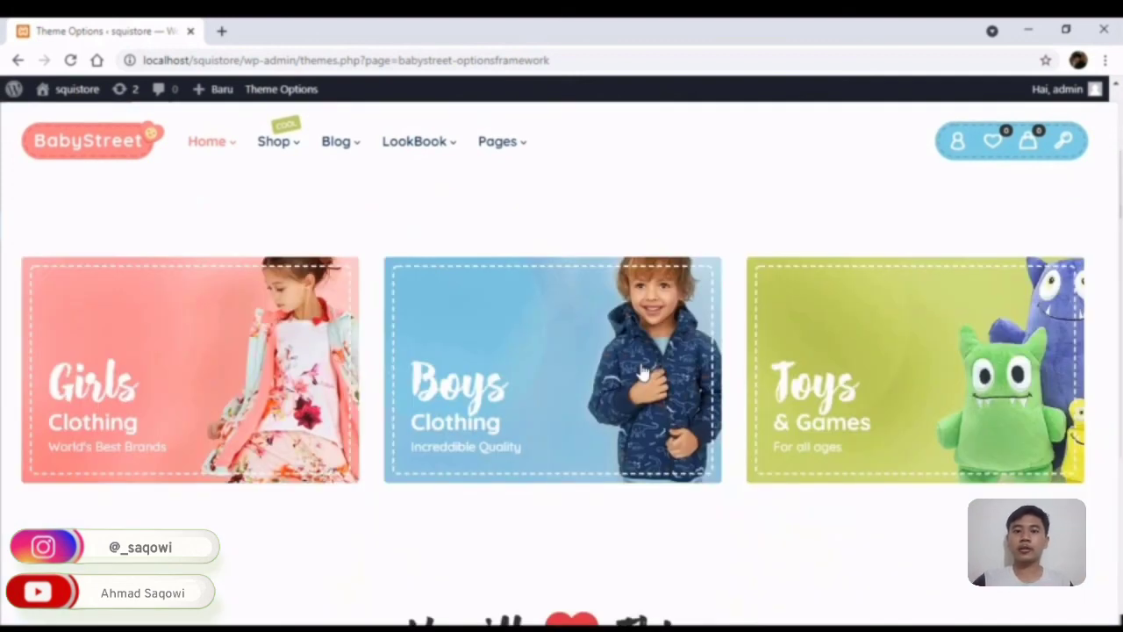
pyautogui.scroll(-5, 645, 377)
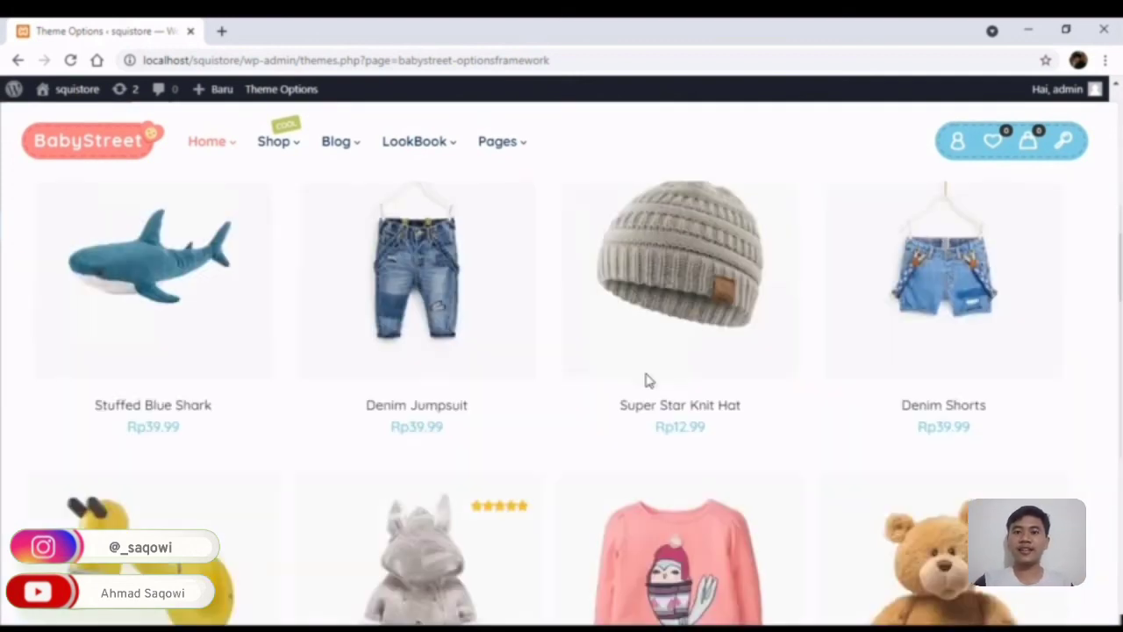